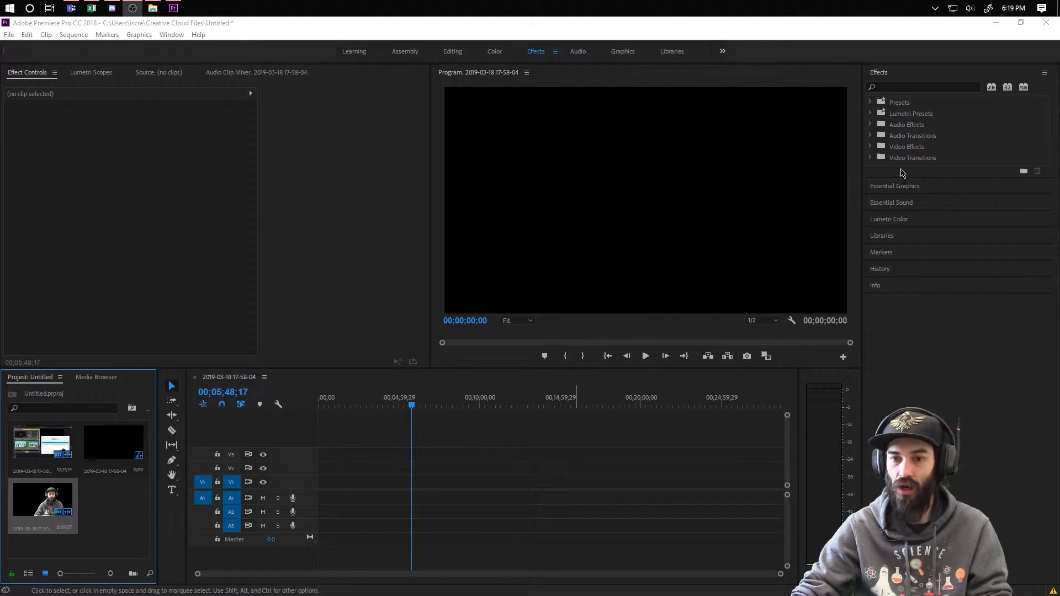
# Look through the Crossfade effects available under the audio transitions.
pyautogui.click(870, 136)
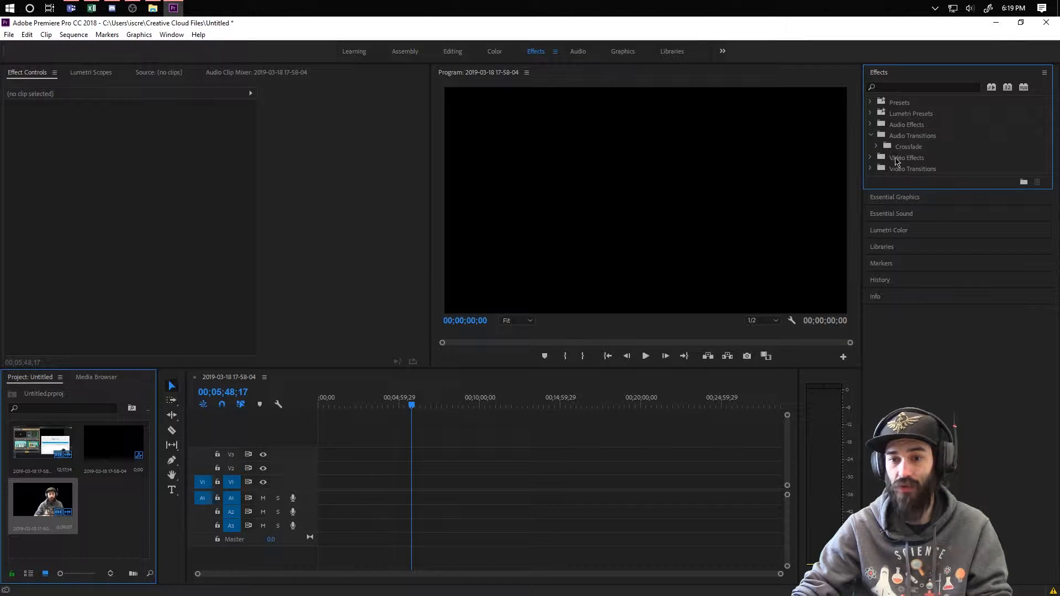
pyautogui.click(878, 146)
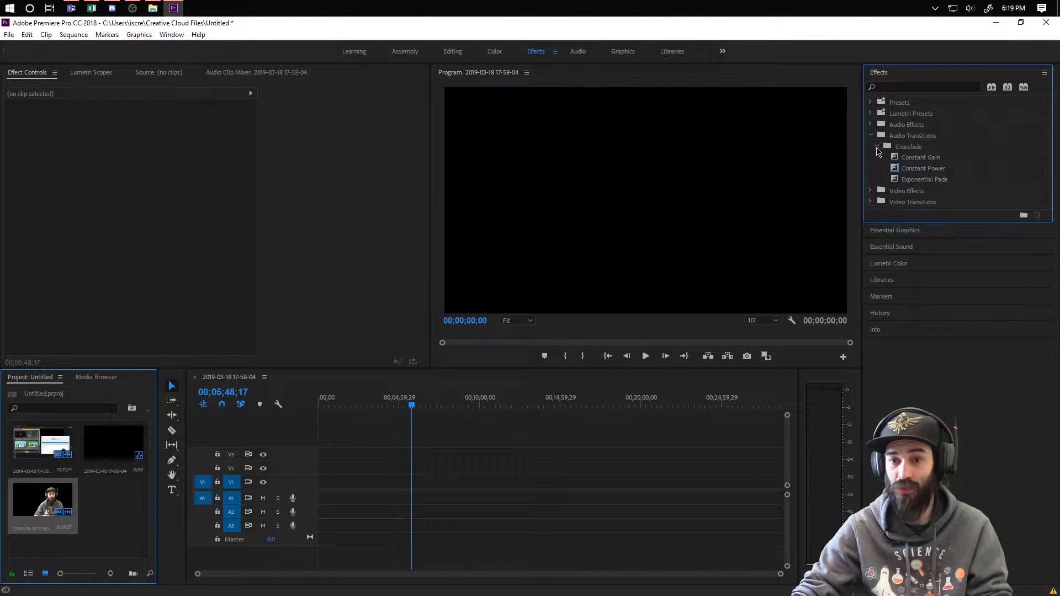
pyautogui.click(879, 147)
pyautogui.click(871, 136)
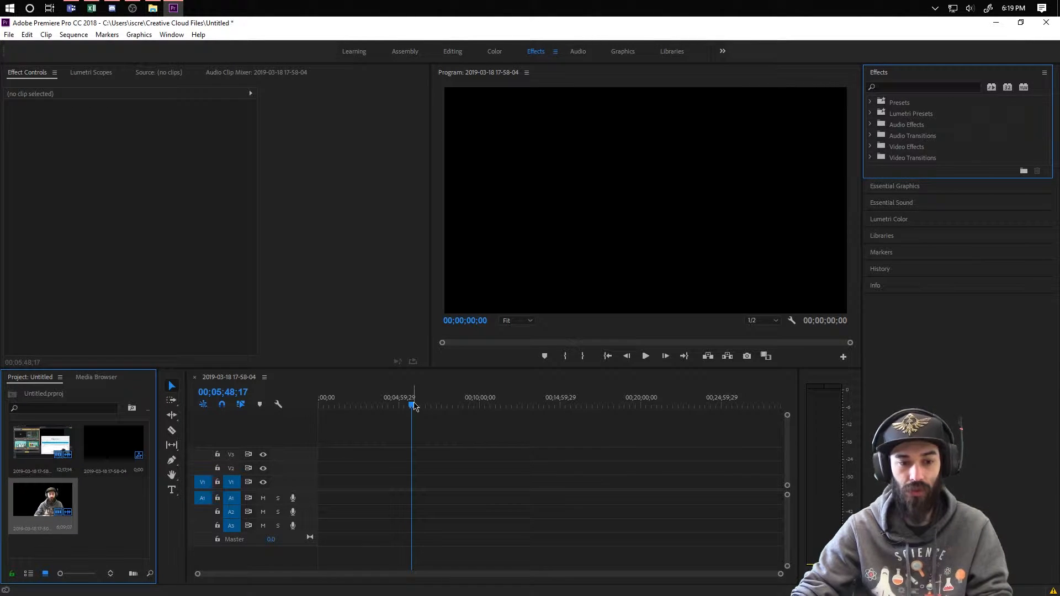
pyautogui.moveTo(413, 407); pyautogui.dragTo(319, 406)
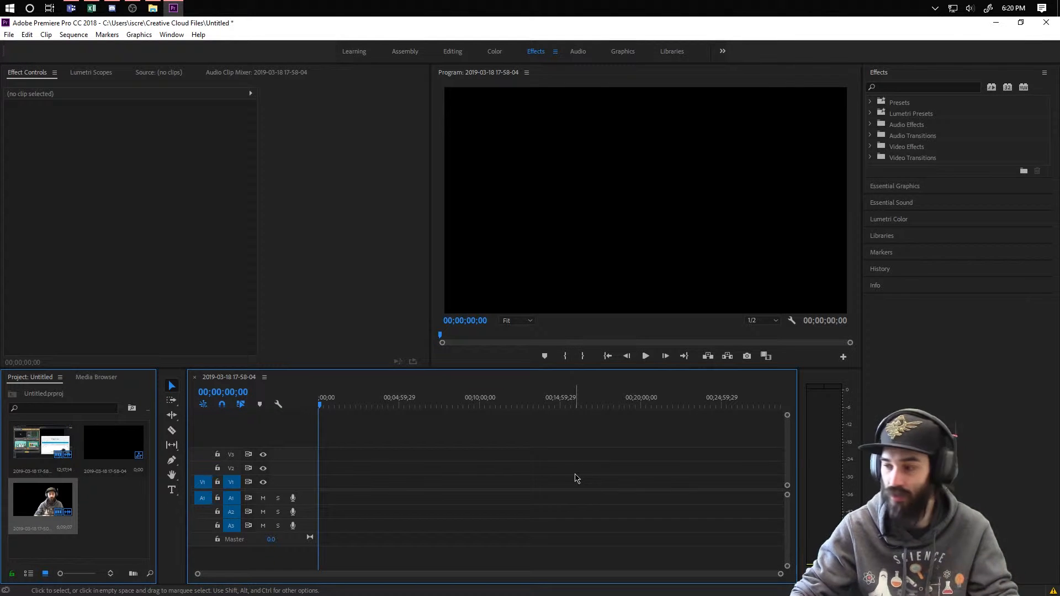
pyautogui.hotkey('alt', 'Tab')
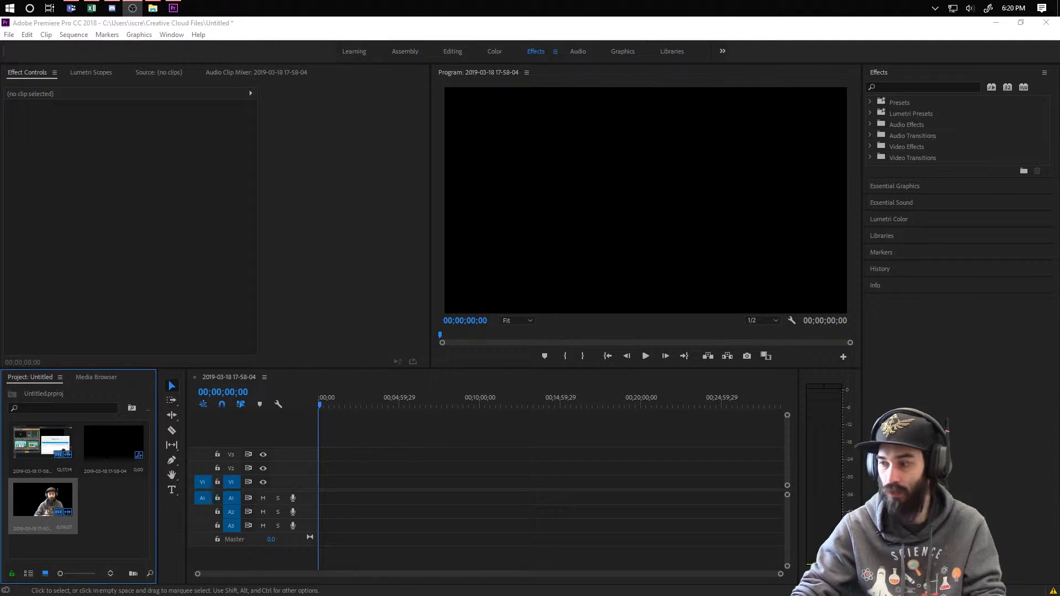
pyautogui.click(153, 8)
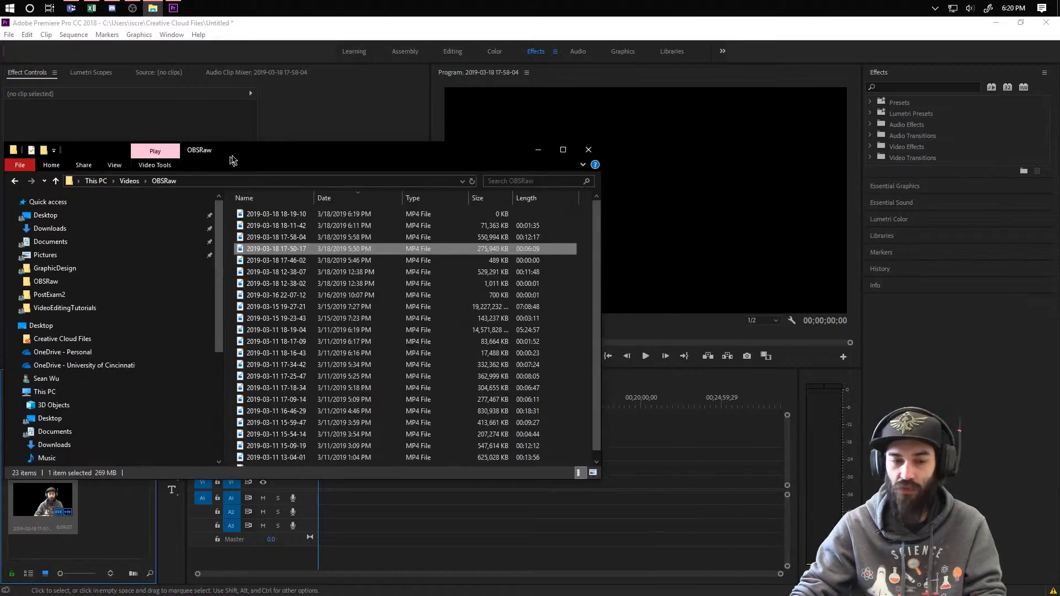
pyautogui.moveTo(243, 159); pyautogui.dragTo(191, 62)
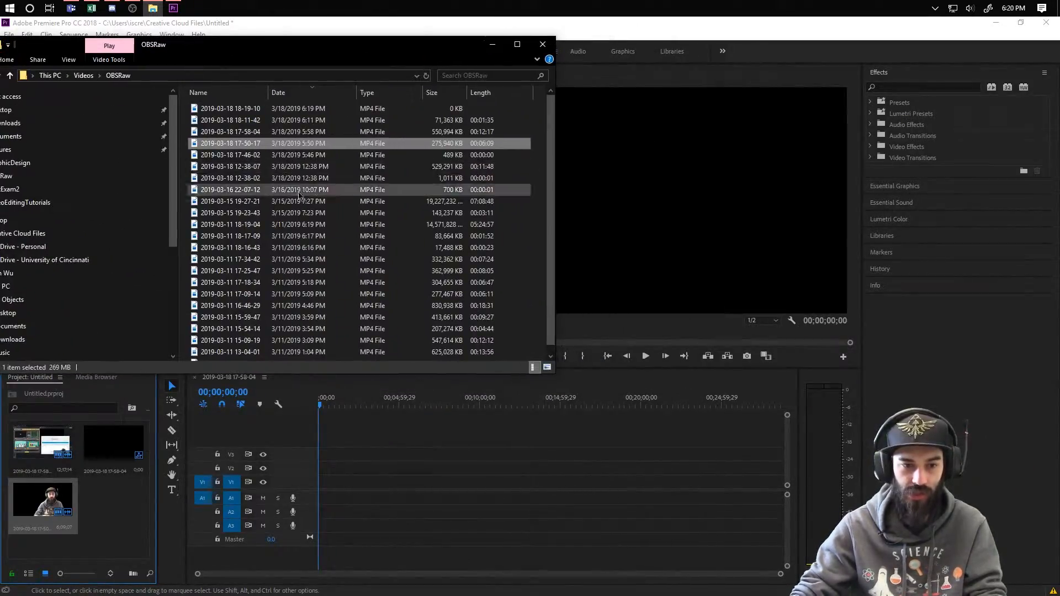
pyautogui.moveTo(255, 148); pyautogui.dragTo(324, 491)
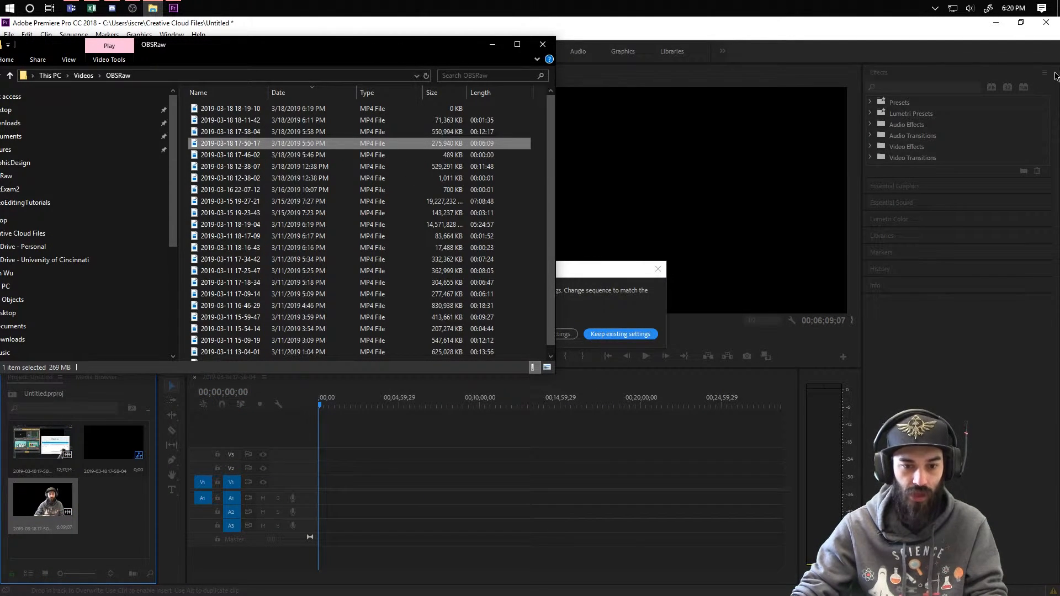
pyautogui.moveTo(590, 268); pyautogui.dragTo(633, 280)
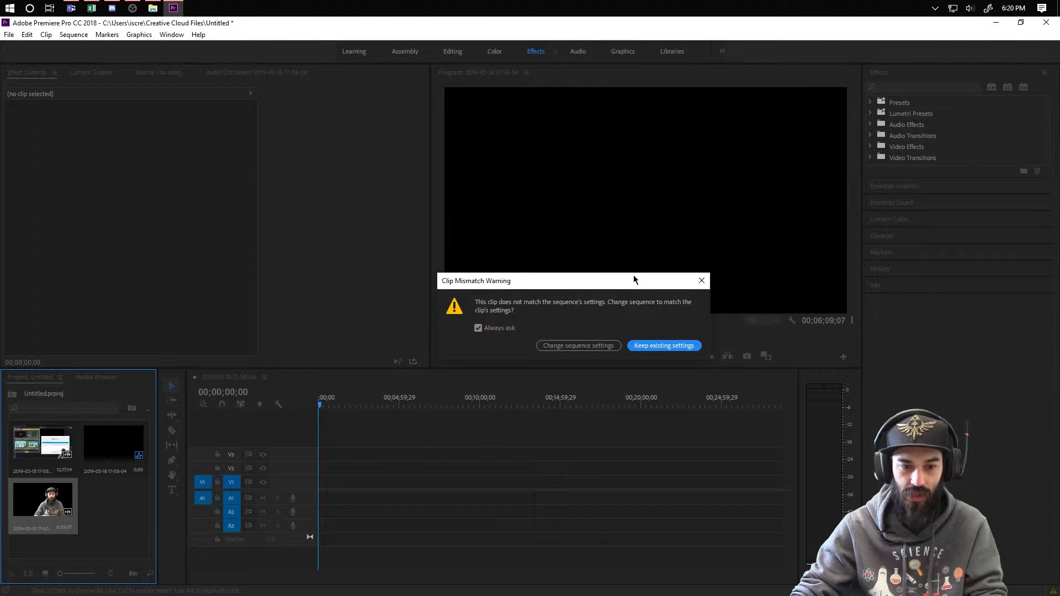
pyautogui.click(657, 348)
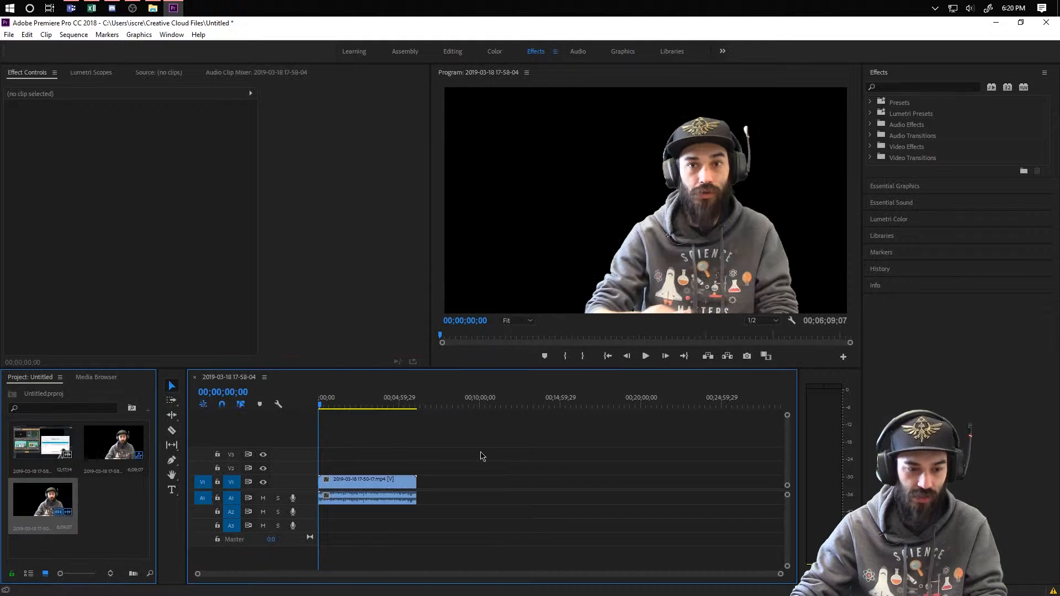
pyautogui.click(153, 8)
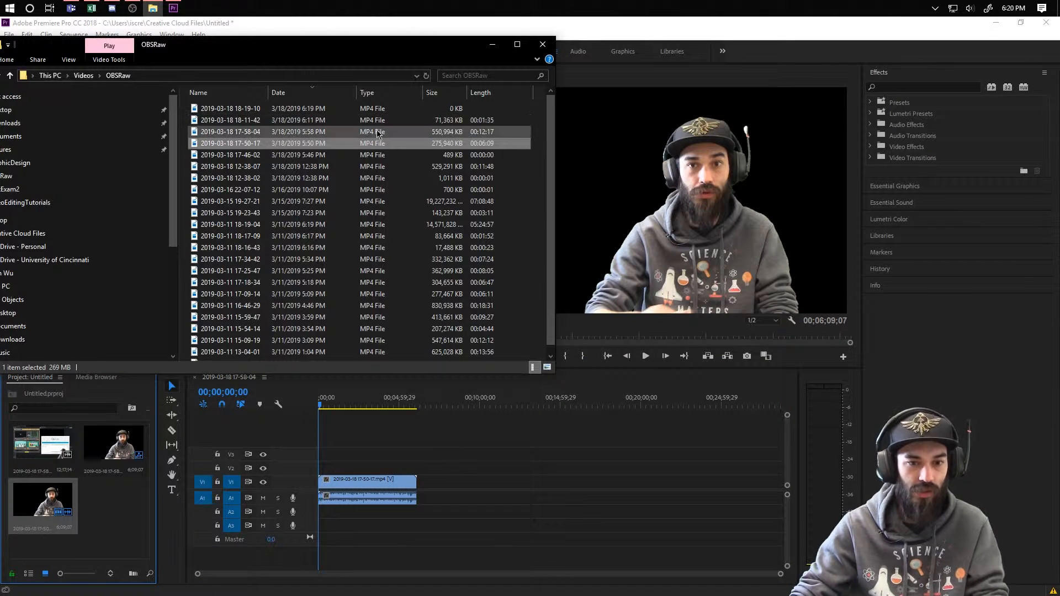
pyautogui.moveTo(291, 133); pyautogui.dragTo(420, 485)
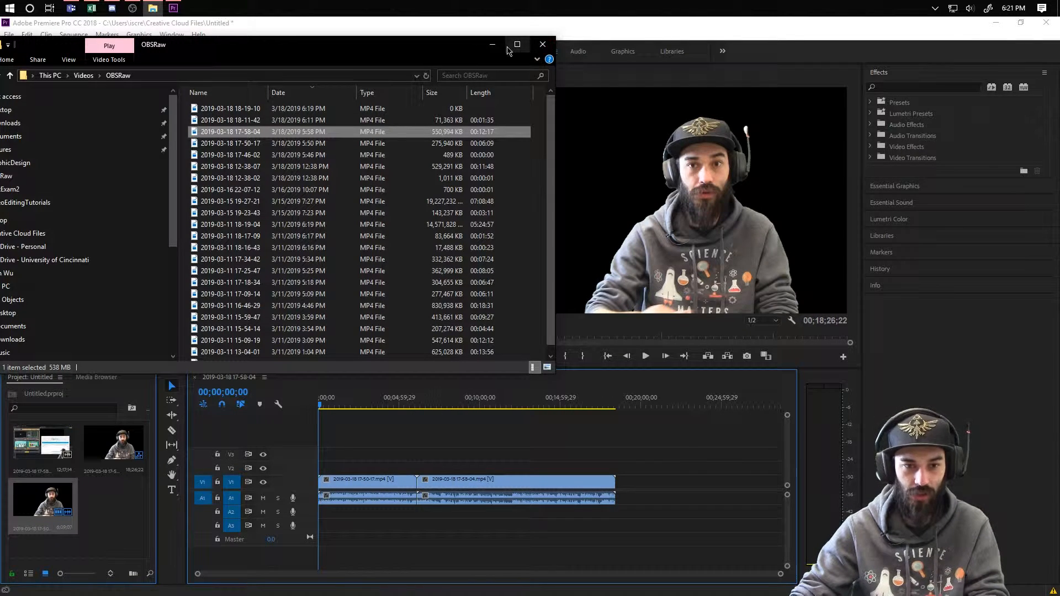
pyautogui.click(543, 46)
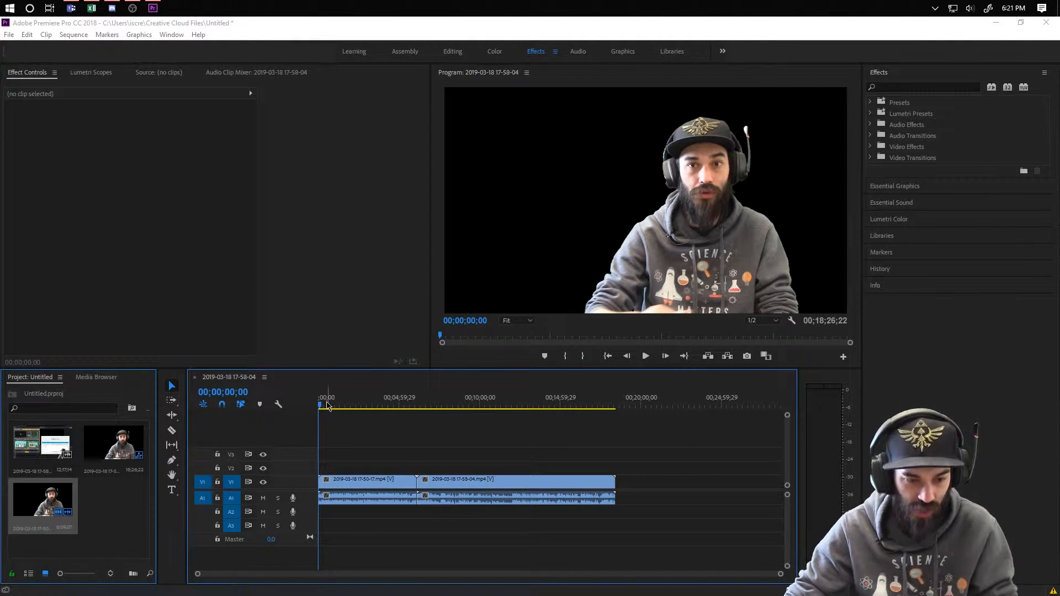
# Play the first clip around the five-minute mark to examine where to cut it.
pyautogui.moveTo(782, 577); pyautogui.dragTo(581, 576)
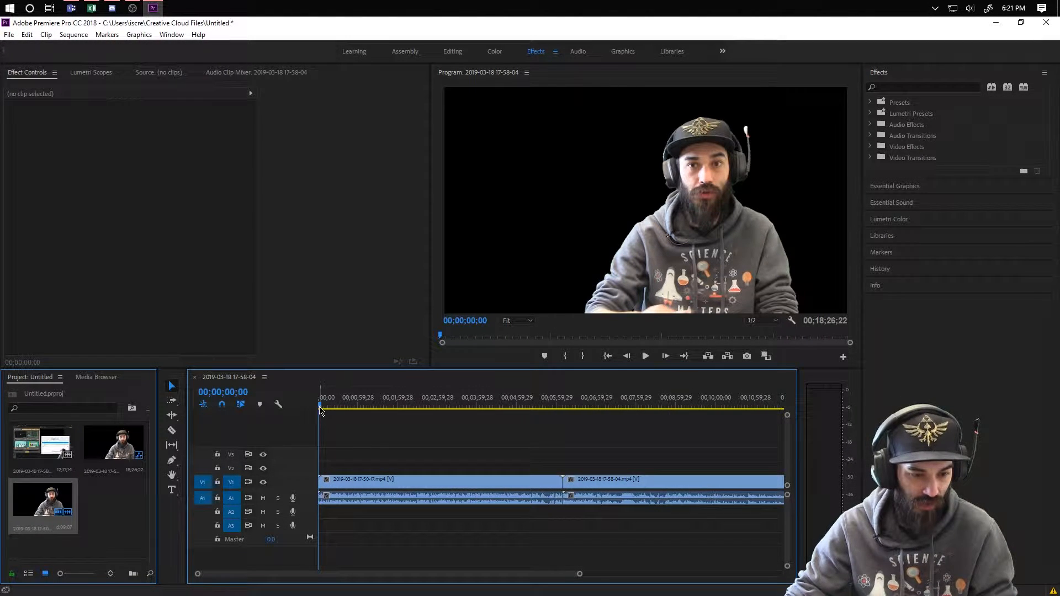
pyautogui.moveTo(320, 407); pyautogui.dragTo(521, 429)
pyautogui.press('space')
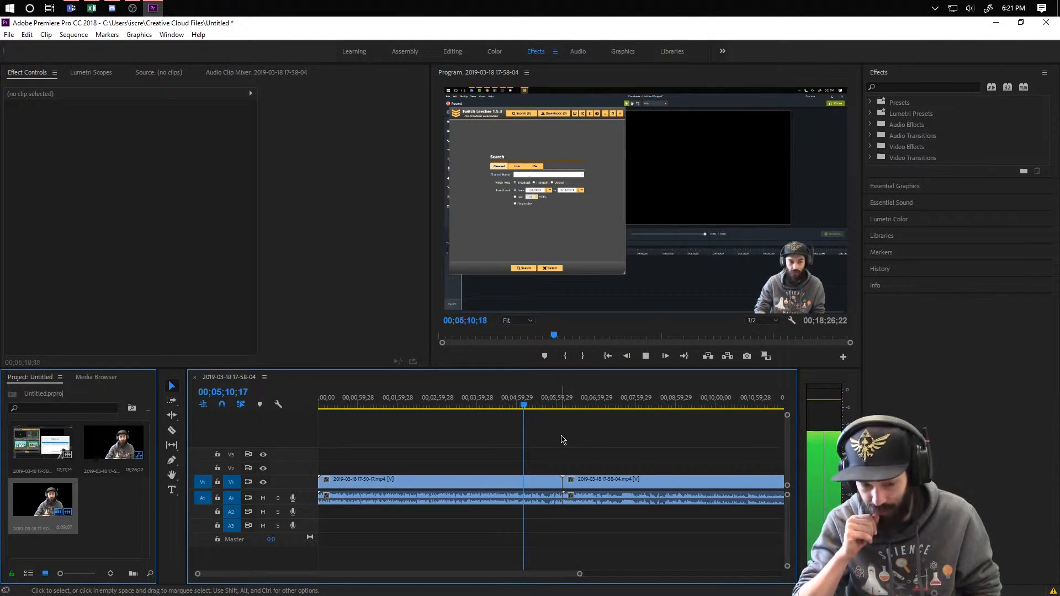
pyautogui.press('space')
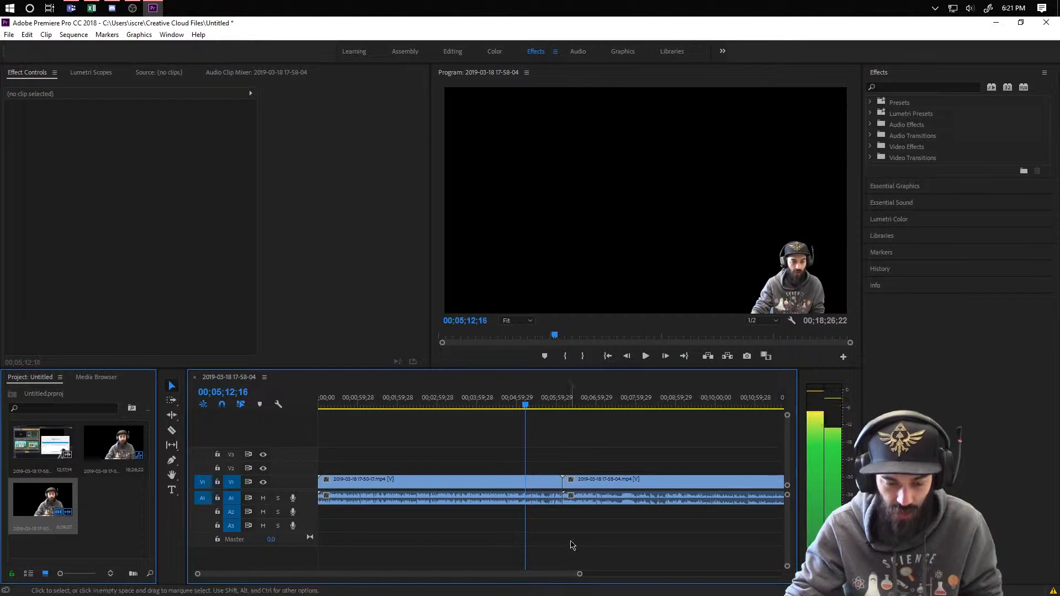
pyautogui.moveTo(580, 574); pyautogui.dragTo(469, 571)
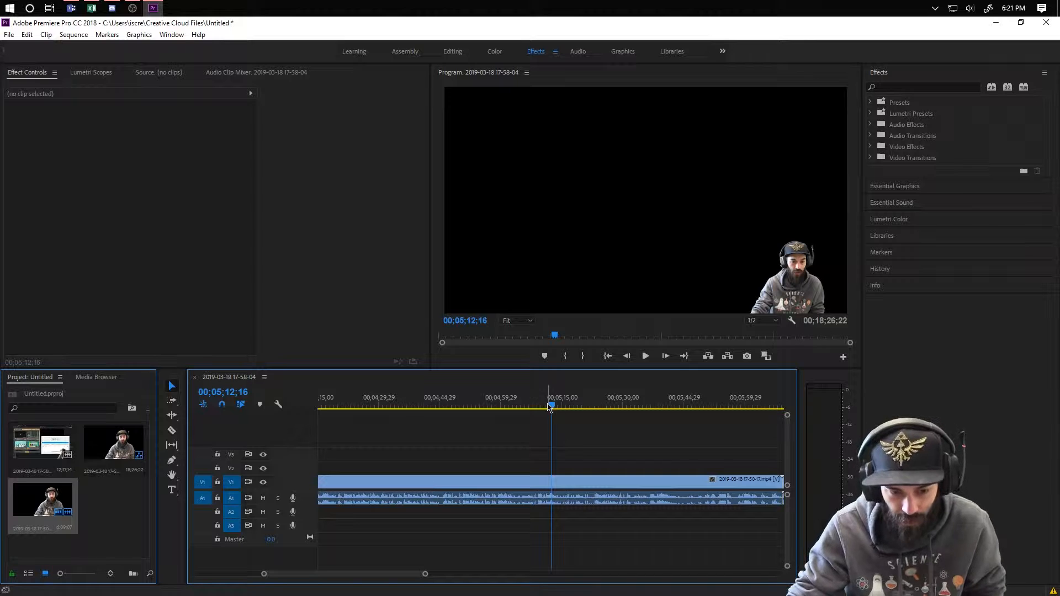
pyautogui.moveTo(553, 407); pyautogui.dragTo(515, 407)
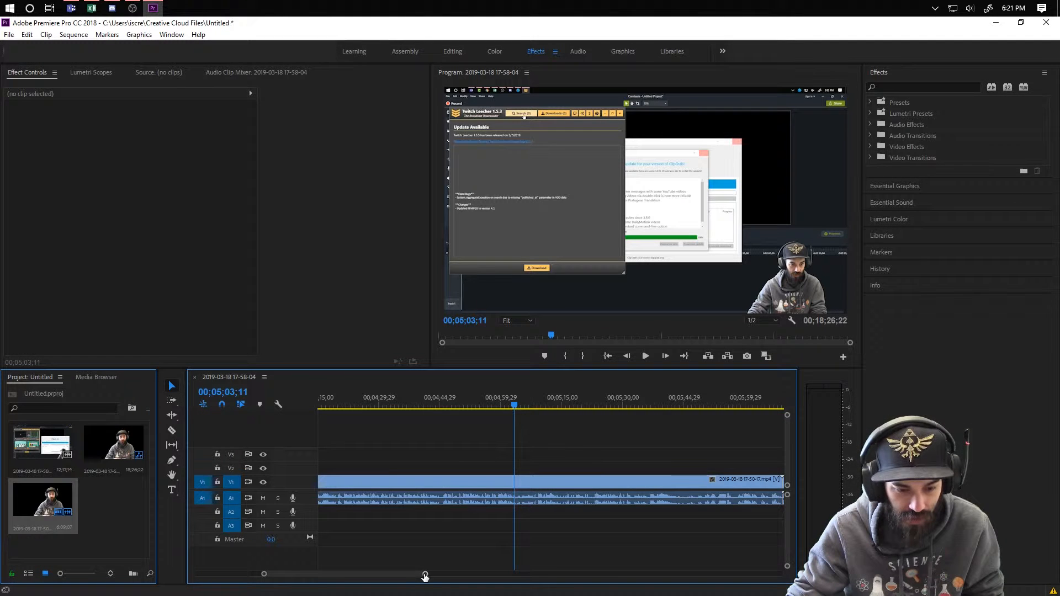
pyautogui.moveTo(424, 574); pyautogui.dragTo(425, 574)
pyautogui.press('space')
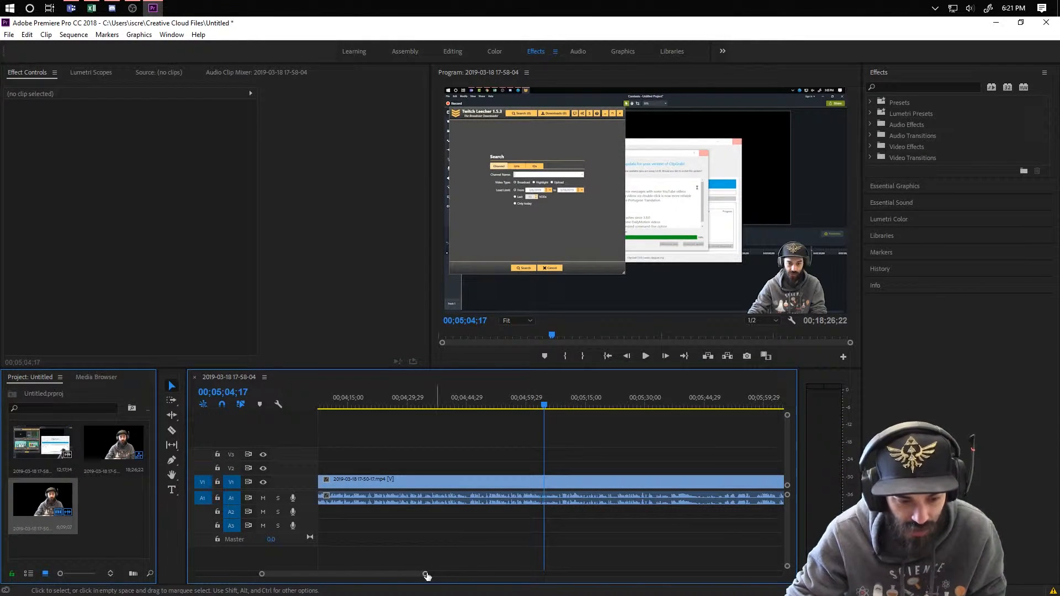
pyautogui.moveTo(426, 574); pyautogui.dragTo(391, 574)
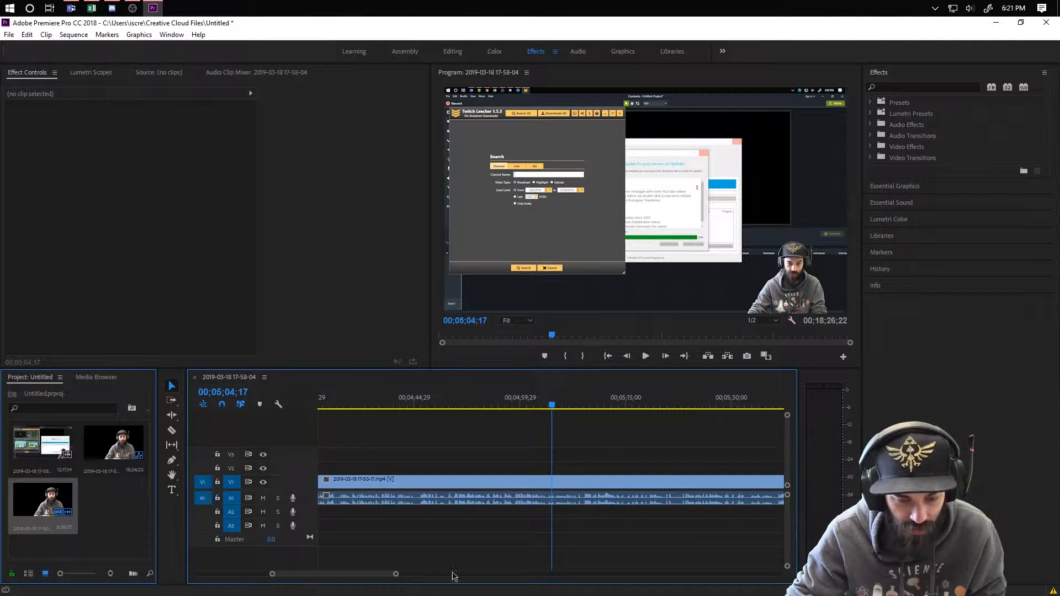
pyautogui.press('space')
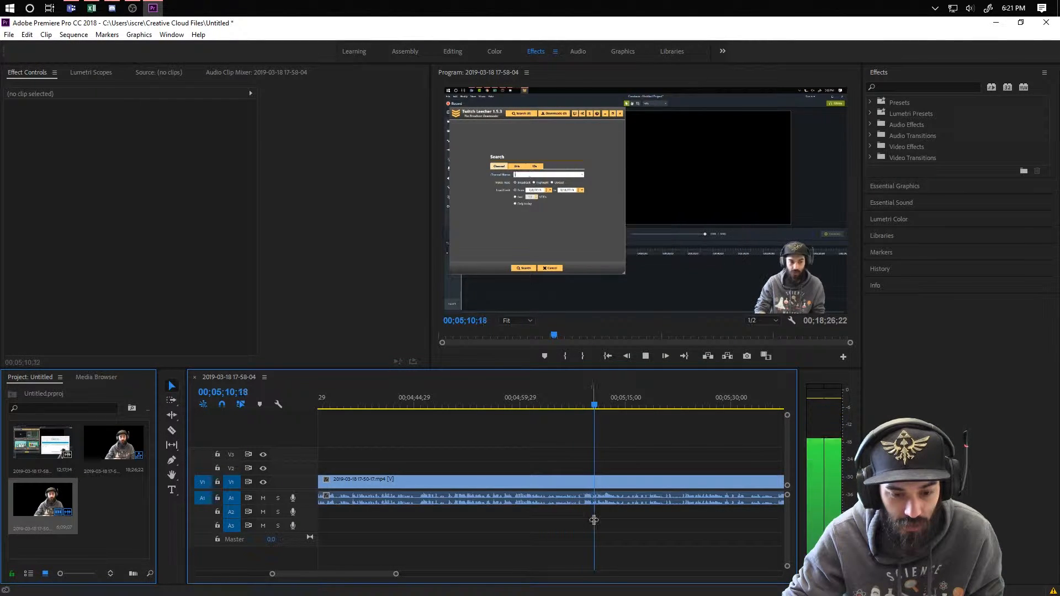
pyautogui.press('space')
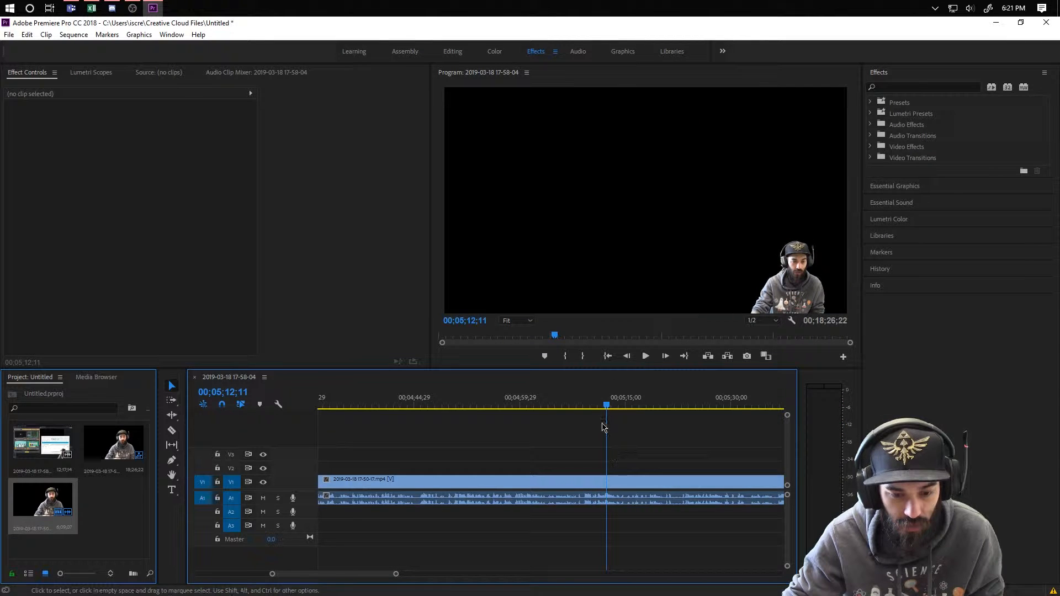
# Split the first clip and its audio at 00;05;08;04 with the Razor tool, and return to the Selection tool.
pyautogui.click(587, 407)
pyautogui.moveTo(587, 408); pyautogui.dragTo(578, 408)
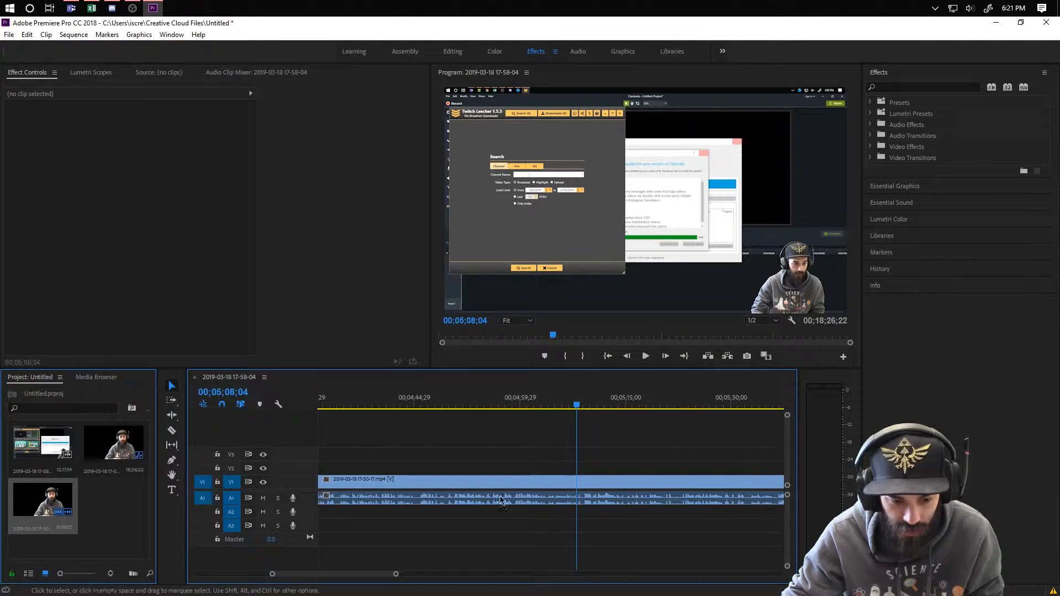
pyautogui.moveTo(395, 576); pyautogui.dragTo(333, 575)
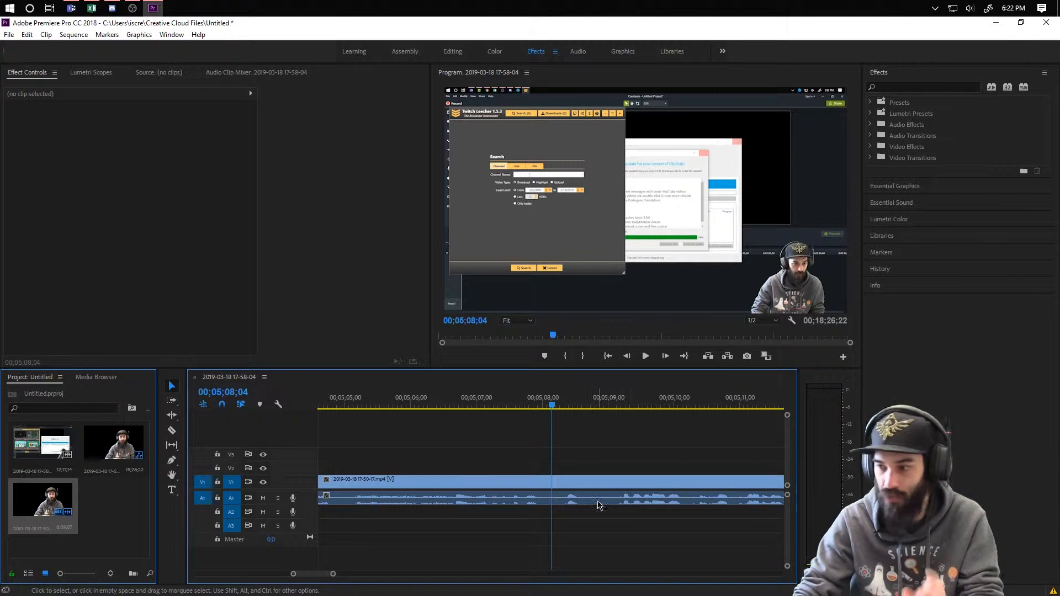
pyautogui.click(171, 432)
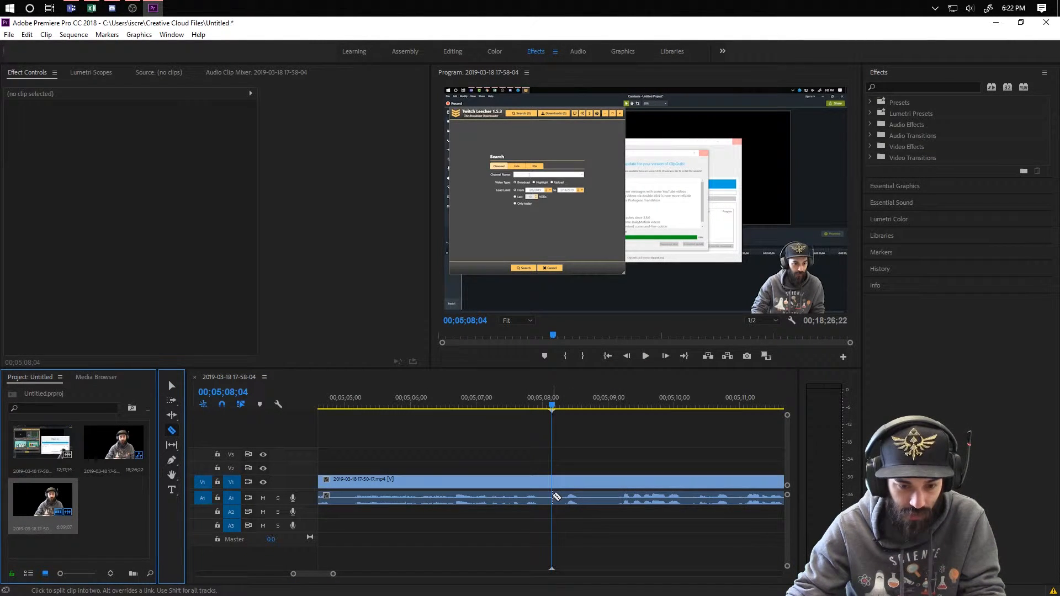
pyautogui.click(554, 495)
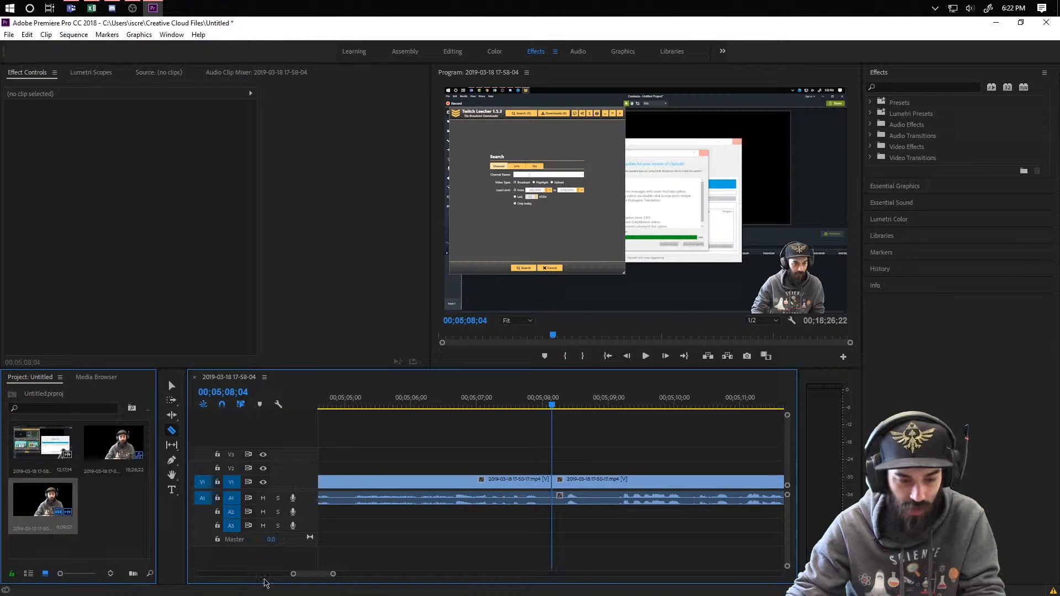
pyautogui.click(172, 386)
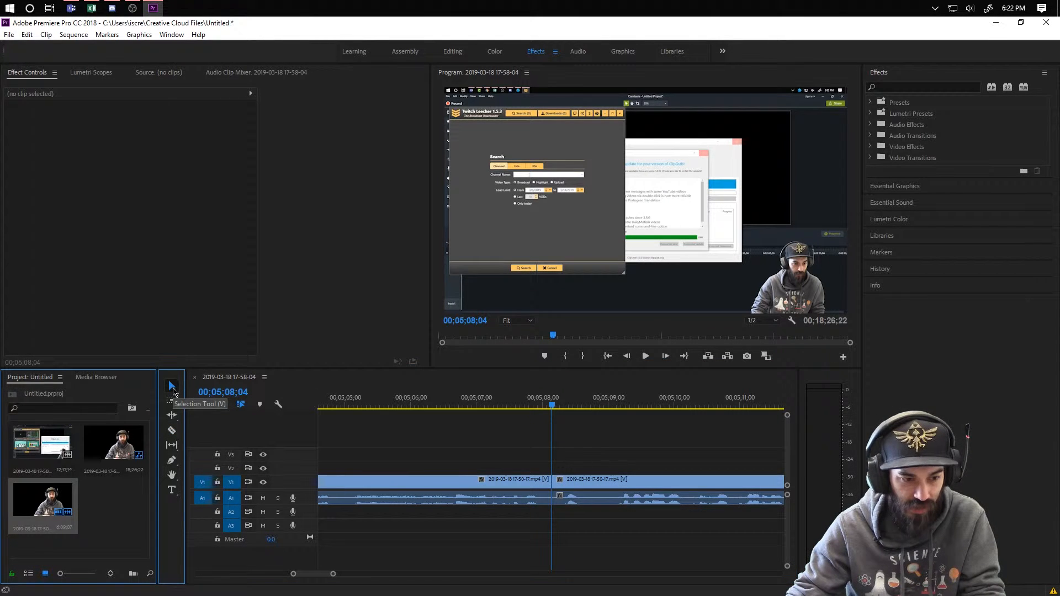
pyautogui.click(169, 431)
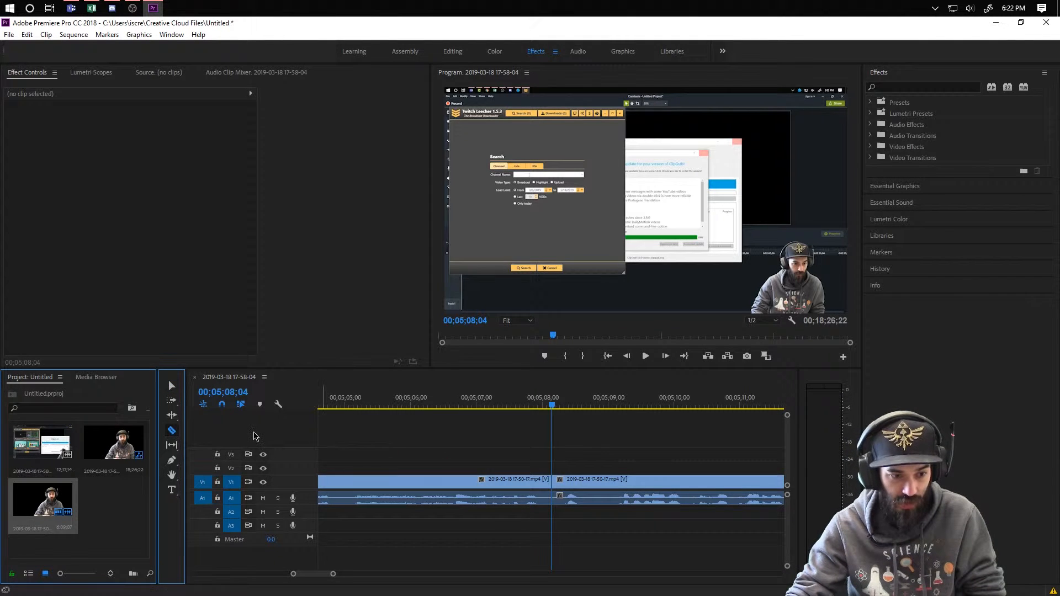
pyautogui.press('v')
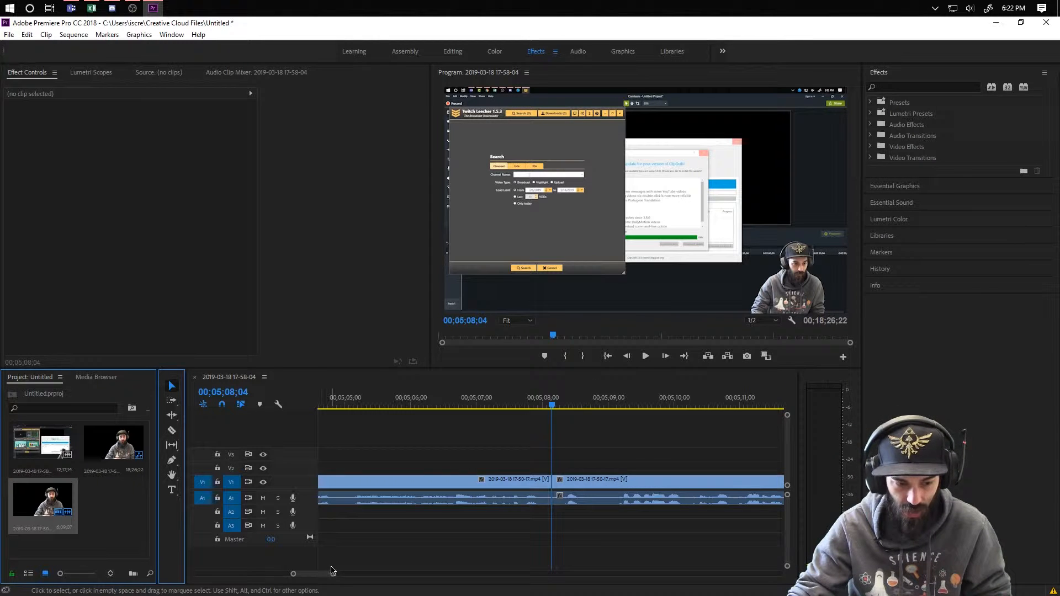
# Select the section between the cut and the second recording and scrub through it, leaving the playhead at 00;05;11;09.
pyautogui.moveTo(332, 572); pyautogui.dragTo(349, 578)
pyautogui.moveTo(381, 579); pyautogui.dragTo(460, 577)
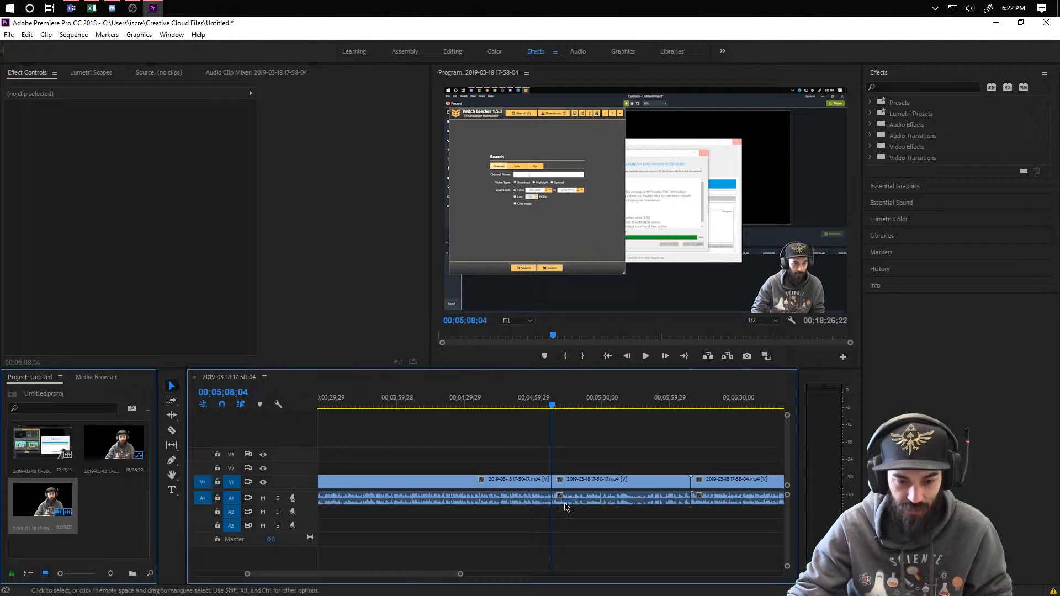
pyautogui.click(632, 479)
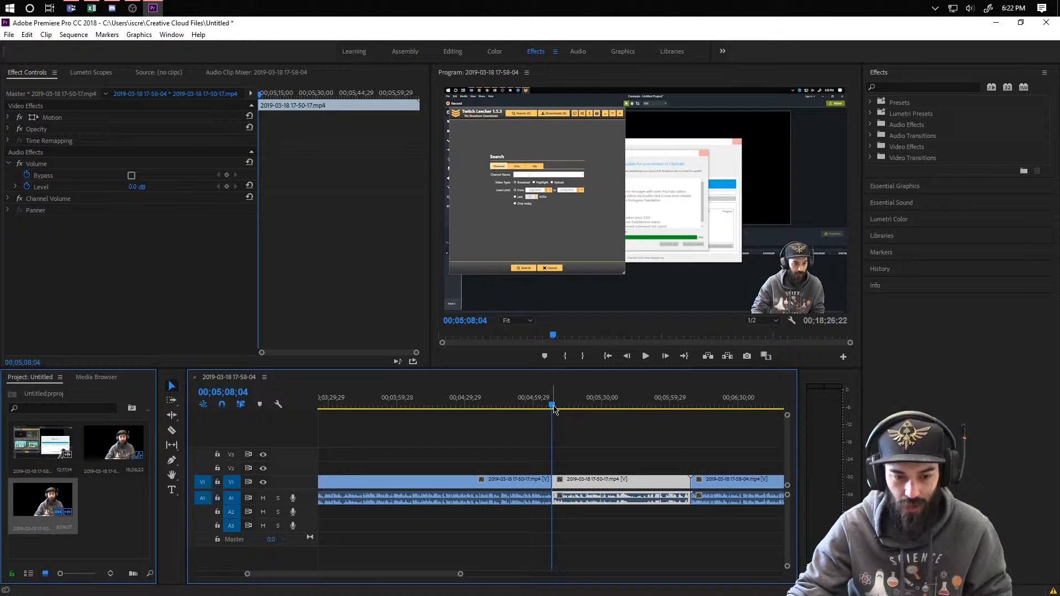
pyautogui.moveTo(553, 407); pyautogui.dragTo(599, 433)
pyautogui.moveTo(688, 452); pyautogui.dragTo(558, 454)
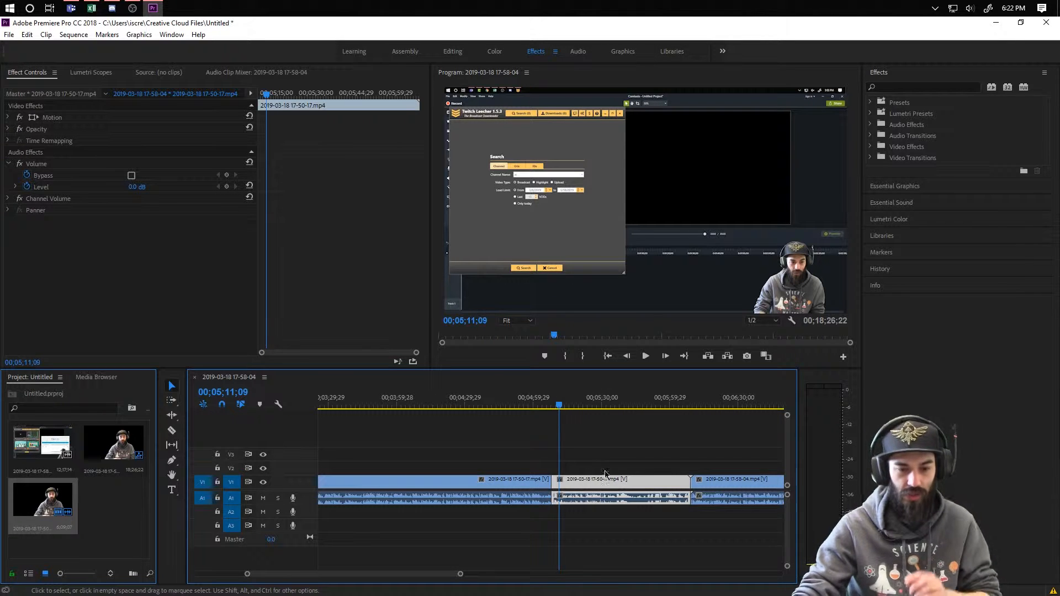
pyautogui.rightClick(606, 486)
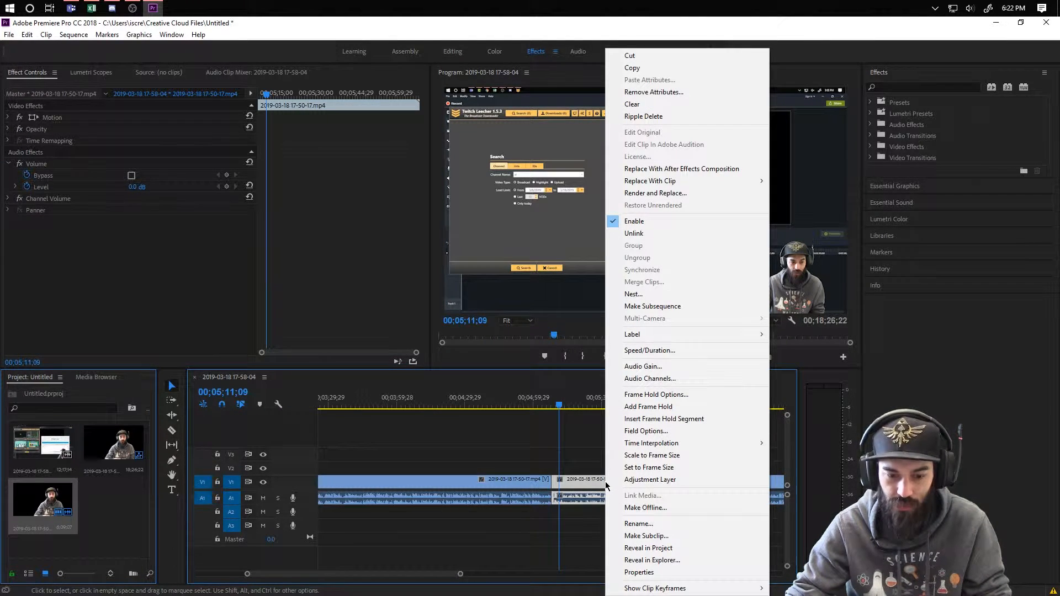
pyautogui.click(583, 455)
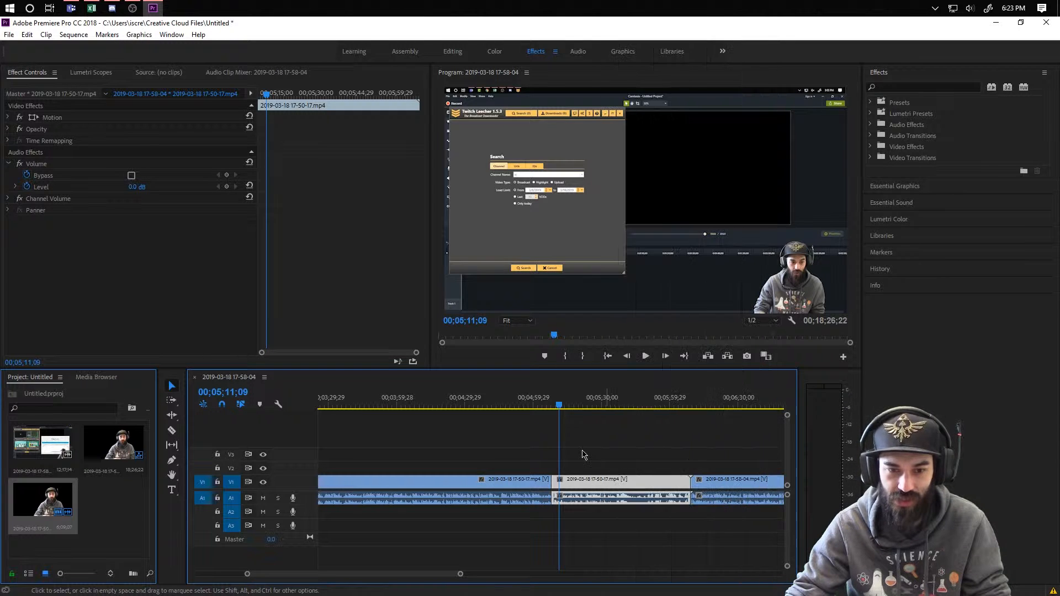
pyautogui.click(589, 476)
pyautogui.rightClick(588, 478)
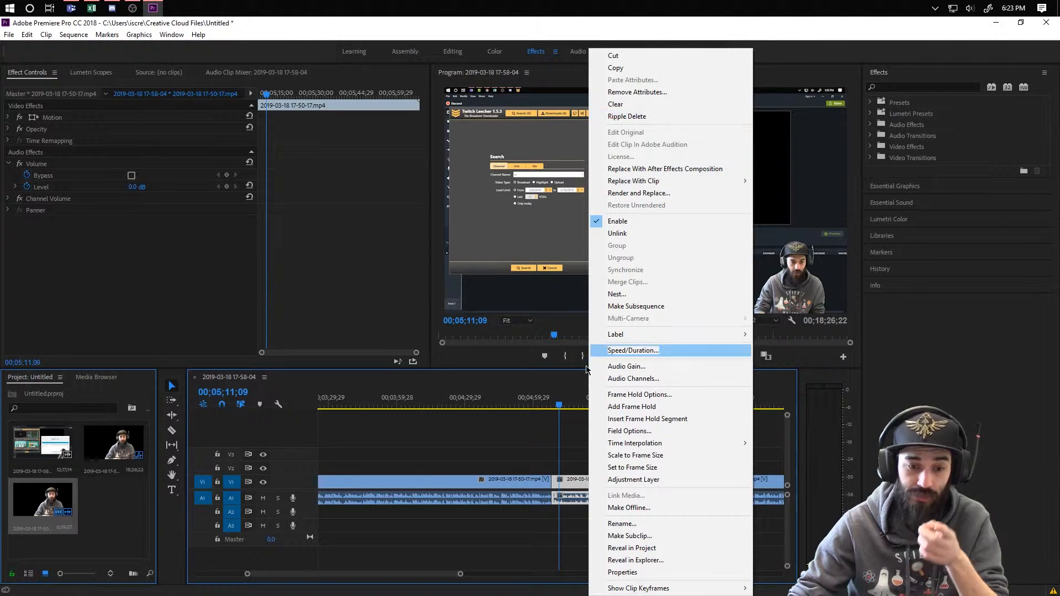
pyautogui.click(576, 450)
# Delete the section between the cut and the second recording without closing the gap, and undo the deletion.
pyautogui.click(609, 480)
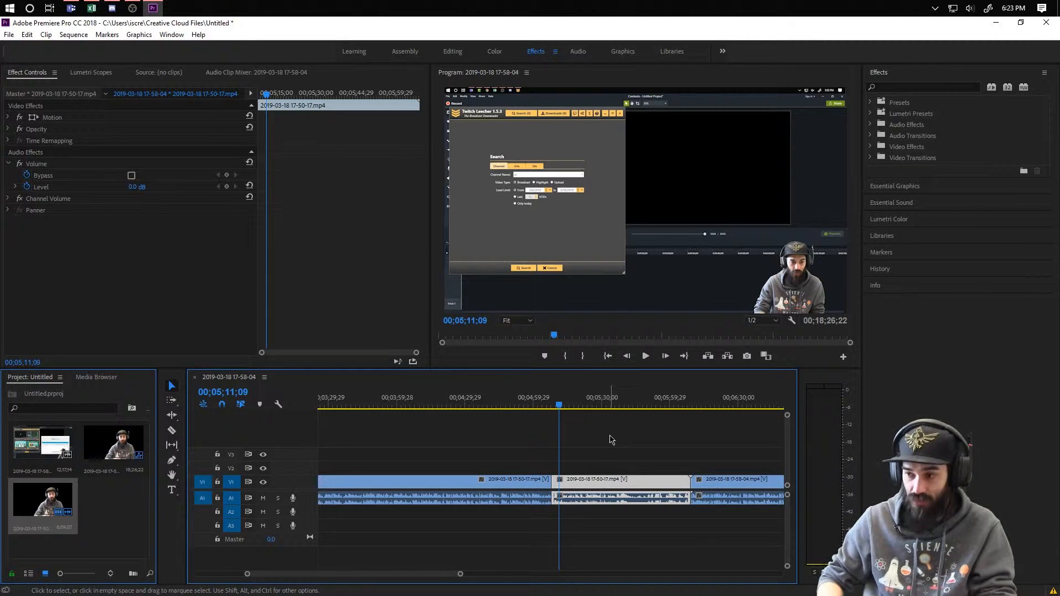
pyautogui.press('Delete')
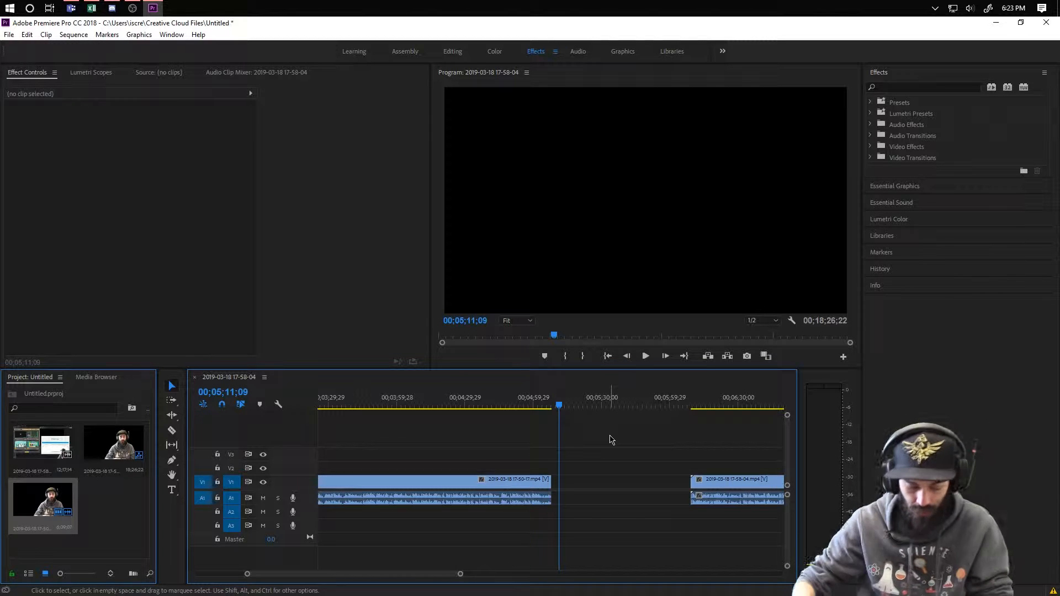
pyautogui.hotkey('ctrl', 'z')
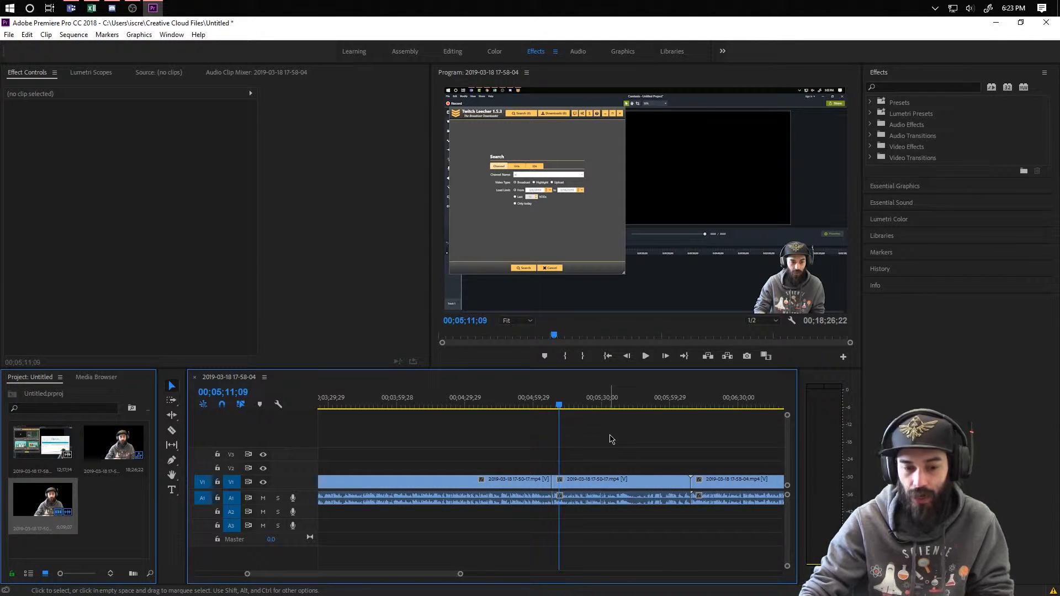
# Ripple delete the section between the cut and the second recording so that the second recording closes the gap.
pyautogui.click(613, 495)
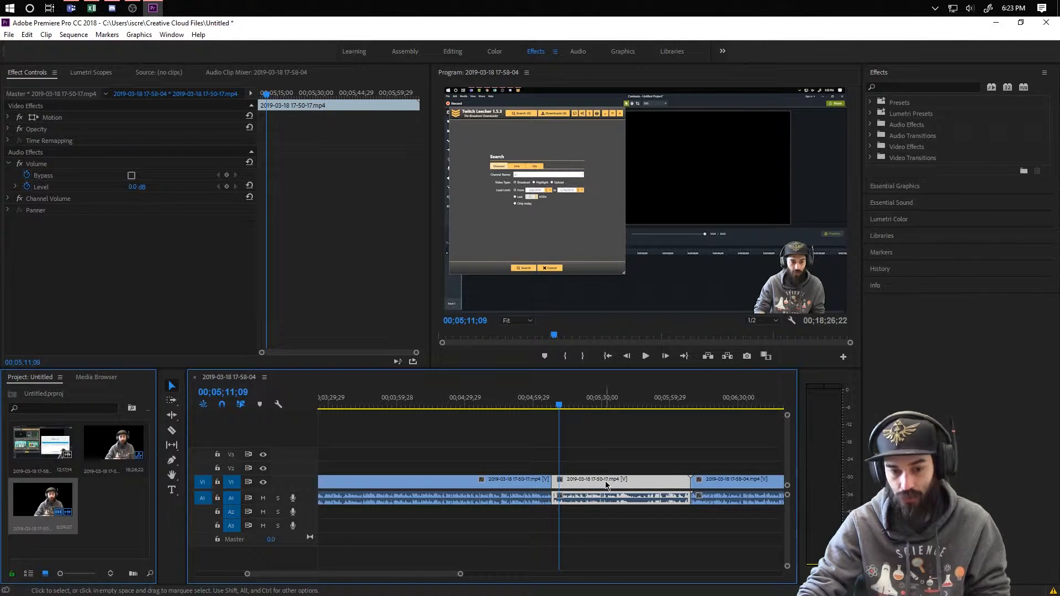
pyautogui.rightClick(605, 485)
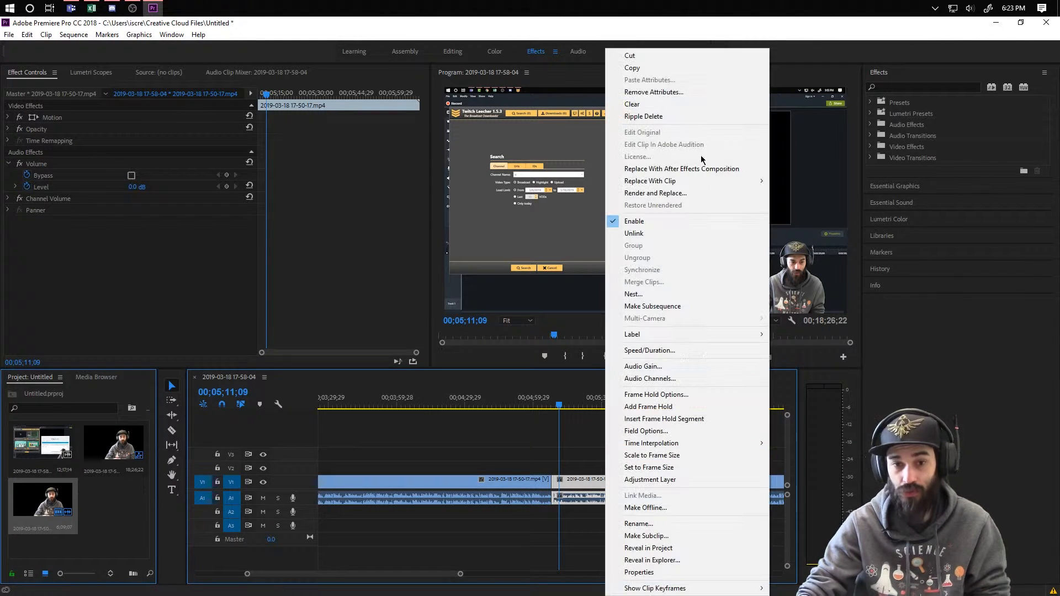
pyautogui.click(578, 463)
pyautogui.click(603, 490)
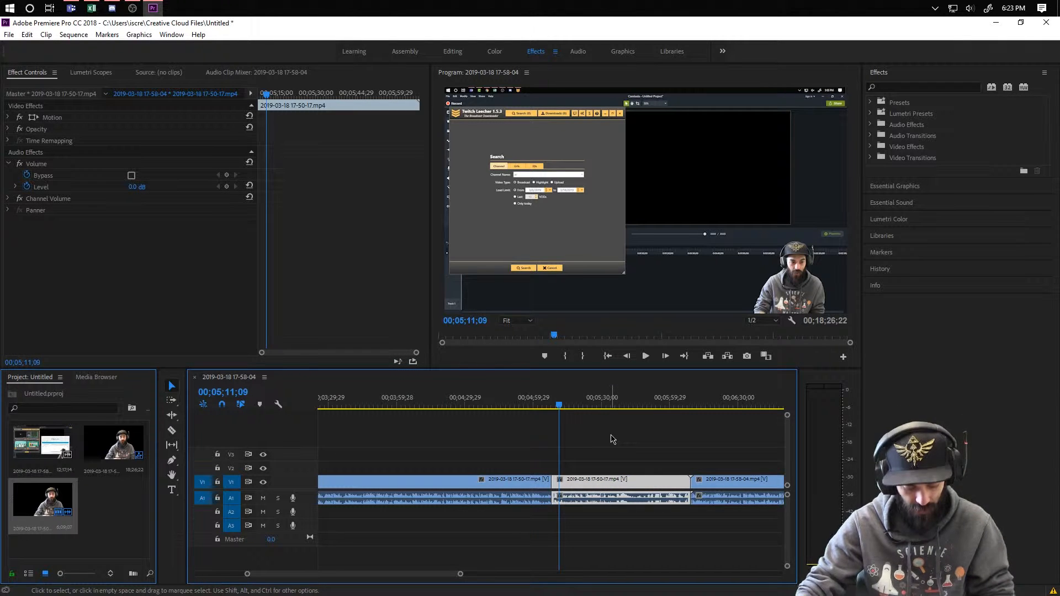
pyautogui.hotkey('shift', 'Delete')
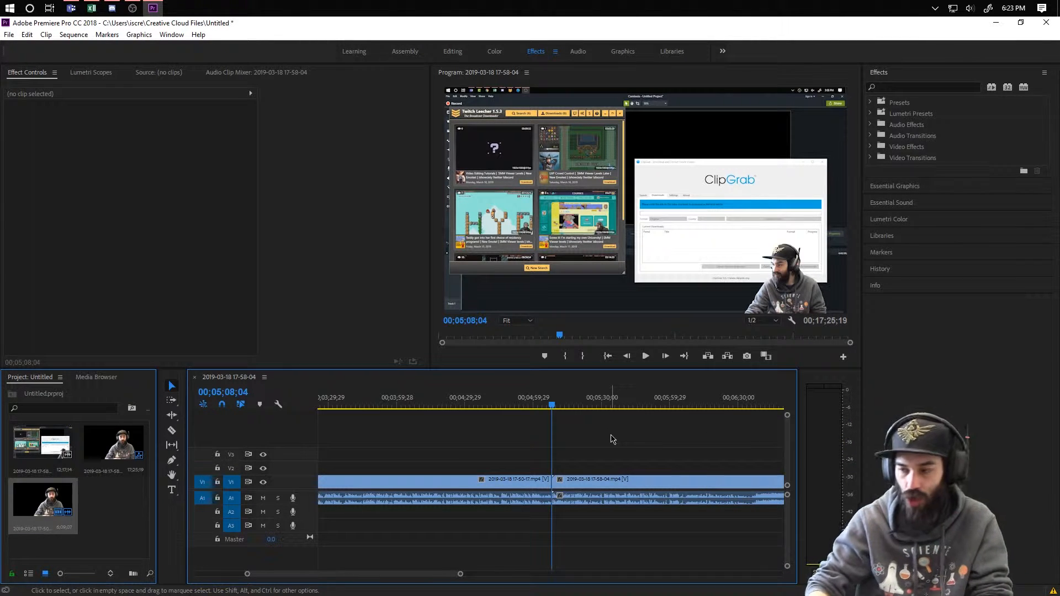
# Play the sequence across the join between the first clip and the second recording to check the transition.
pyautogui.moveTo(552, 408)
pyautogui.mouseDown()
pyautogui.moveTo(532, 408)
pyautogui.moveTo(558, 408)
pyautogui.moveTo(549, 408)
pyautogui.mouseUp()
pyautogui.click(513, 479)
pyautogui.press('space')
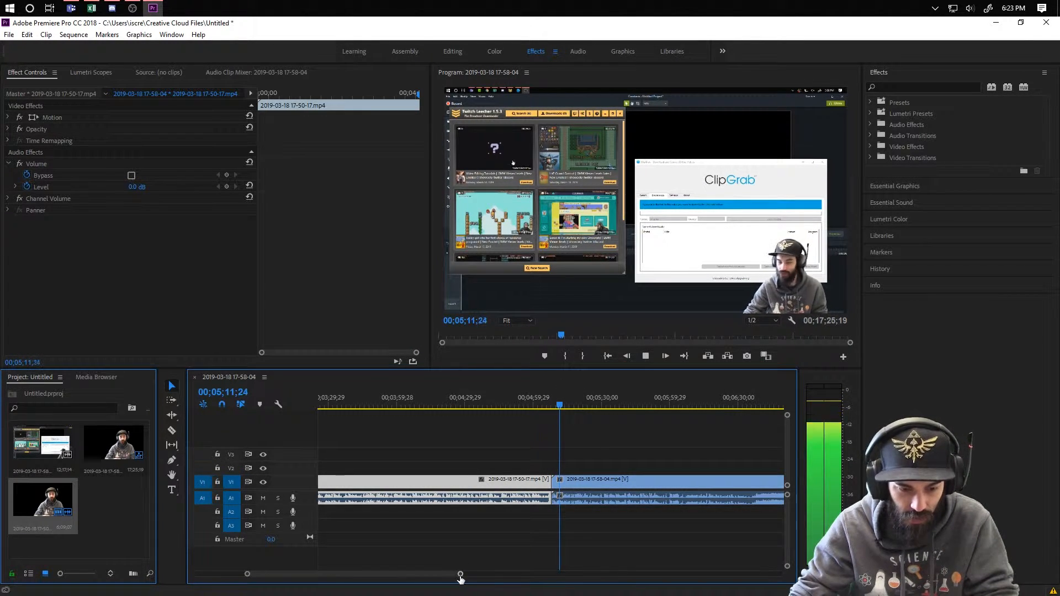
pyautogui.moveTo(459, 575); pyautogui.dragTo(492, 578)
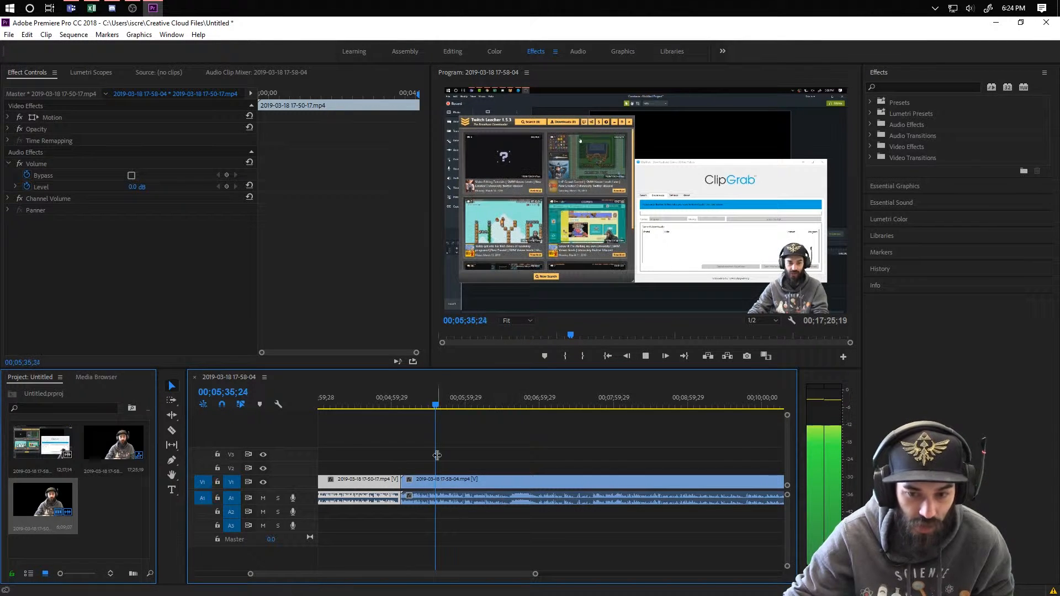
# Scrub and play the second recording between about 00;06;12 and 00;06;29 to examine where to cut it.
pyautogui.moveTo(437, 409); pyautogui.dragTo(499, 415)
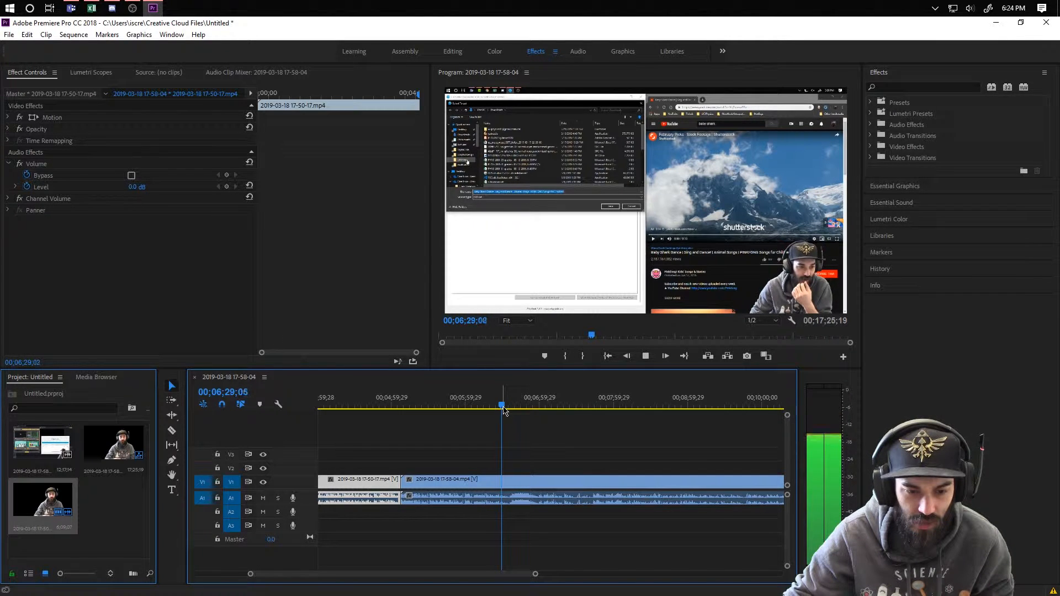
pyautogui.moveTo(504, 410); pyautogui.dragTo(485, 412)
pyautogui.press('space')
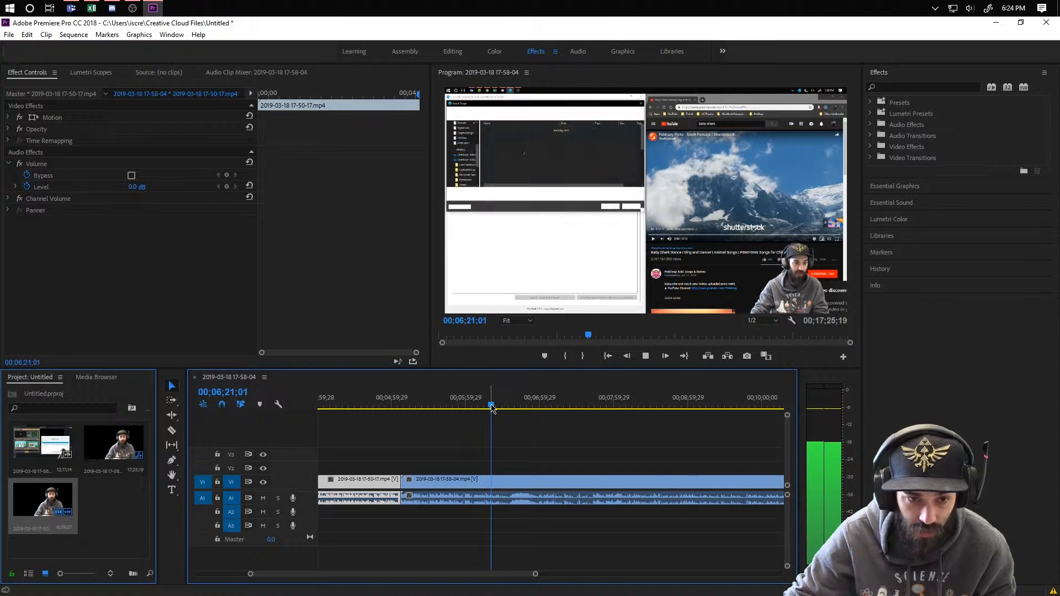
pyautogui.moveTo(495, 408); pyautogui.dragTo(482, 407)
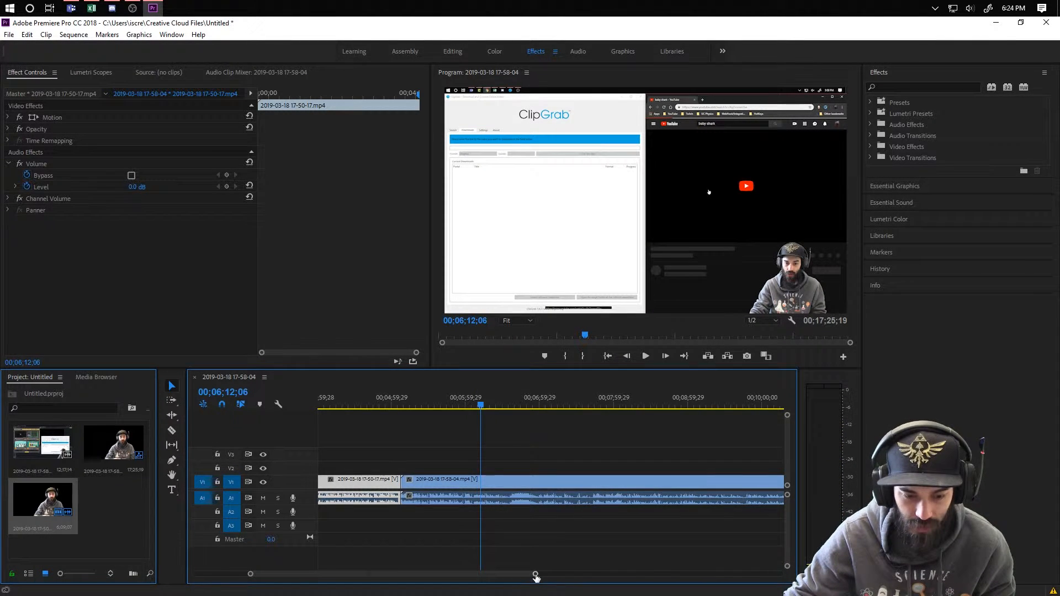
pyautogui.moveTo(535, 575); pyautogui.dragTo(425, 546)
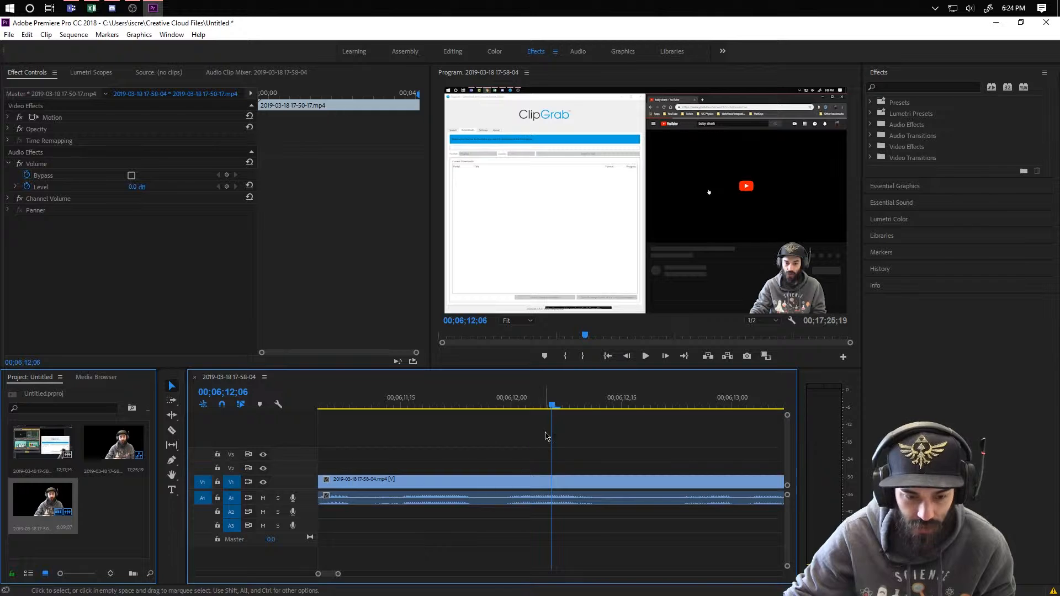
pyautogui.moveTo(553, 408); pyautogui.dragTo(411, 414)
pyautogui.press('space')
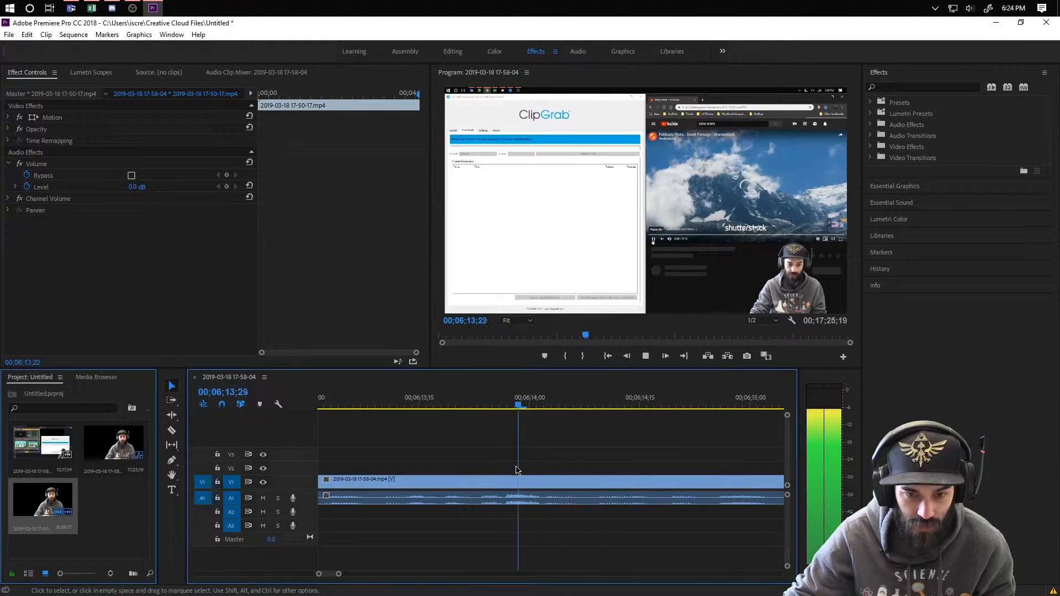
pyautogui.press('space')
pyautogui.moveTo(601, 408); pyautogui.dragTo(737, 447)
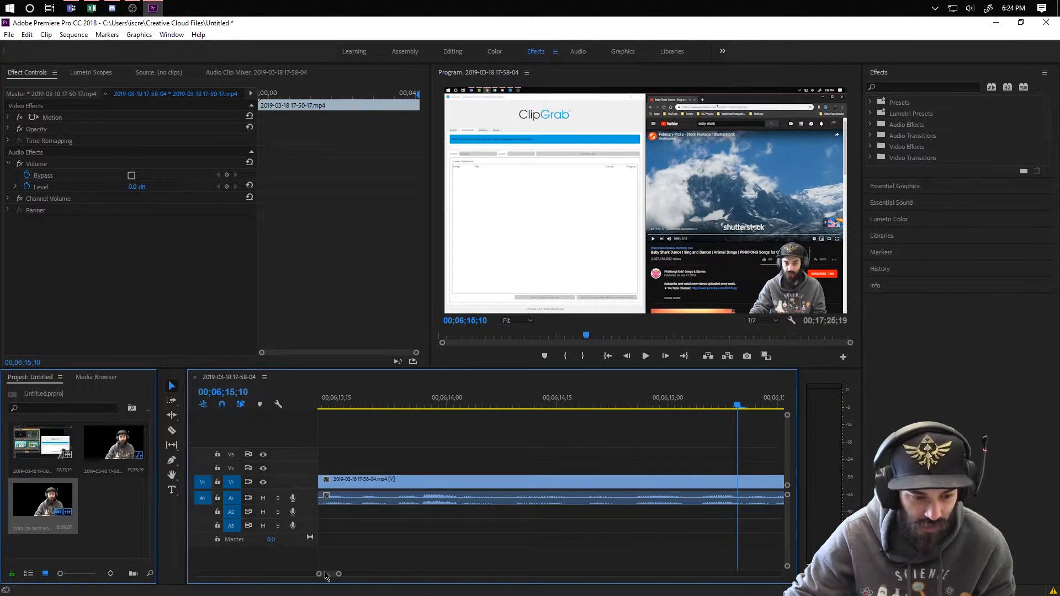
pyautogui.moveTo(339, 575); pyautogui.dragTo(403, 577)
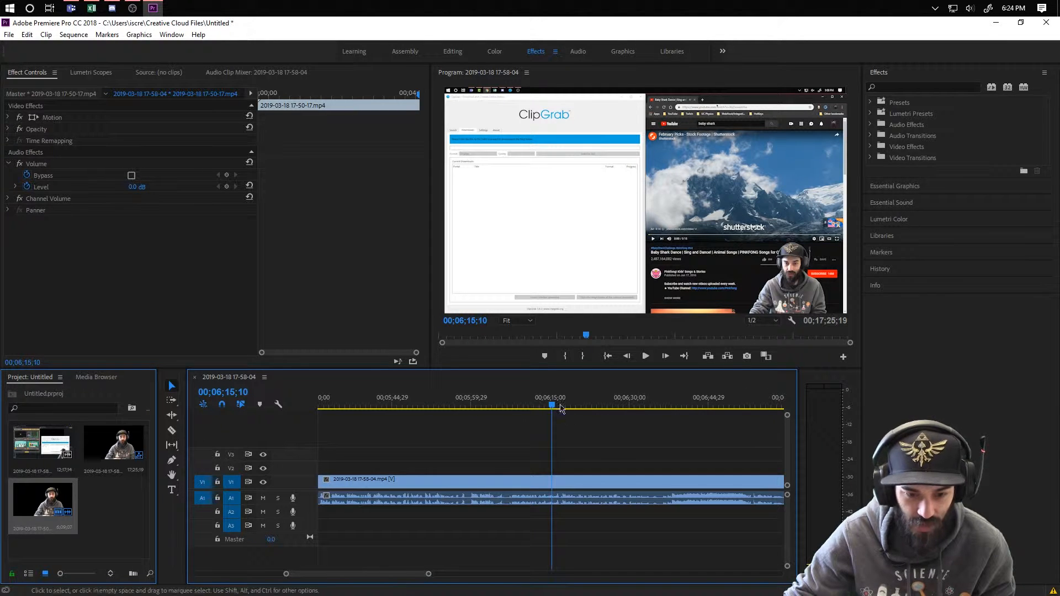
# Replay the second recording up to the file-saving part and park the playhead at 00;06;21;29 as the cut point.
pyautogui.moveTo(552, 408); pyautogui.dragTo(521, 409)
pyautogui.press('space')
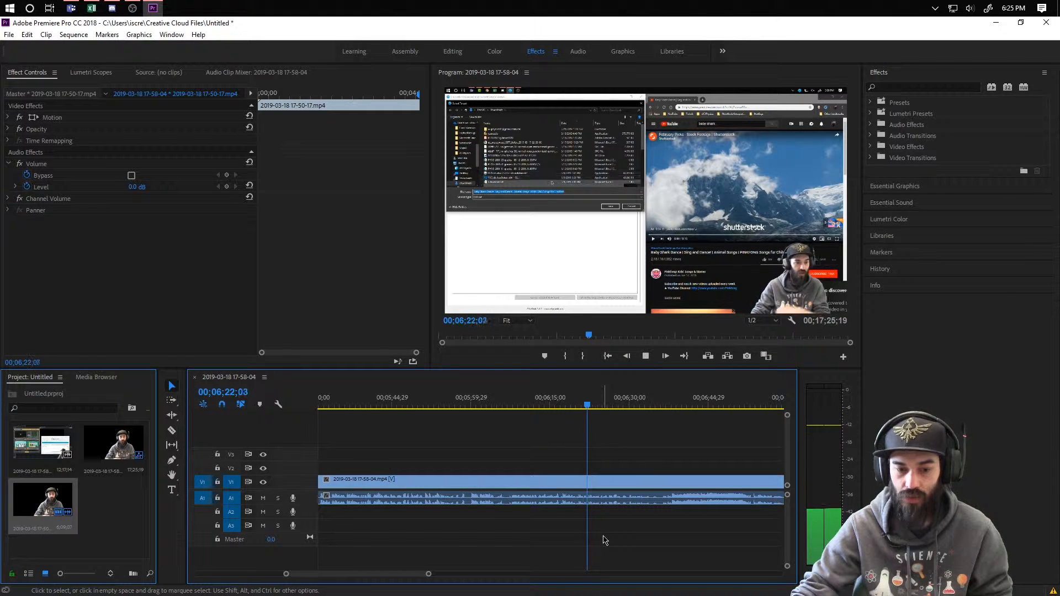
pyautogui.press('space')
pyautogui.press('space')
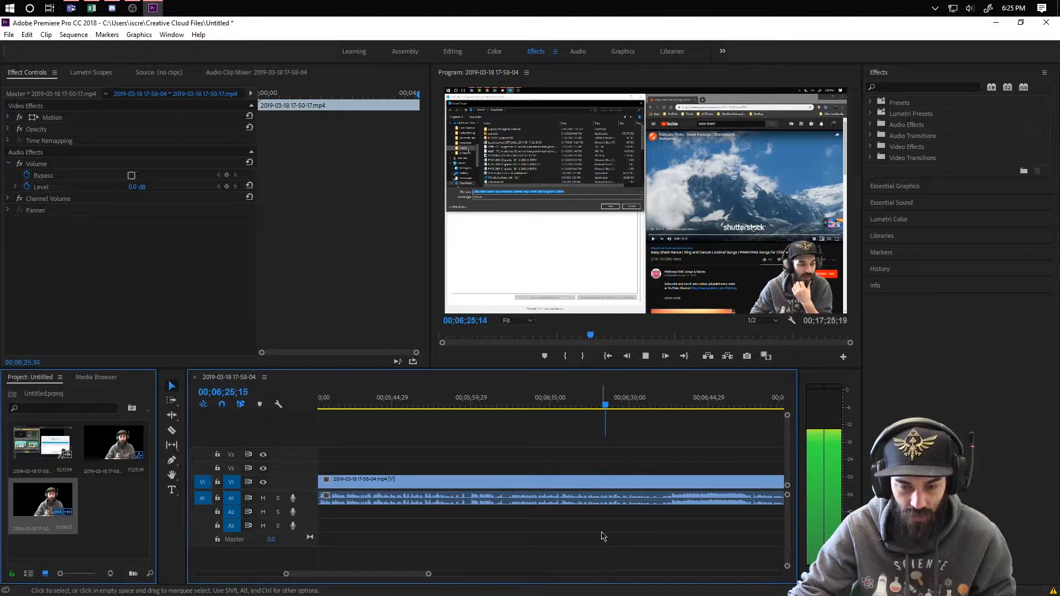
pyautogui.click(607, 409)
pyautogui.moveTo(606, 408); pyautogui.dragTo(567, 407)
pyautogui.press('space')
pyautogui.press('space')
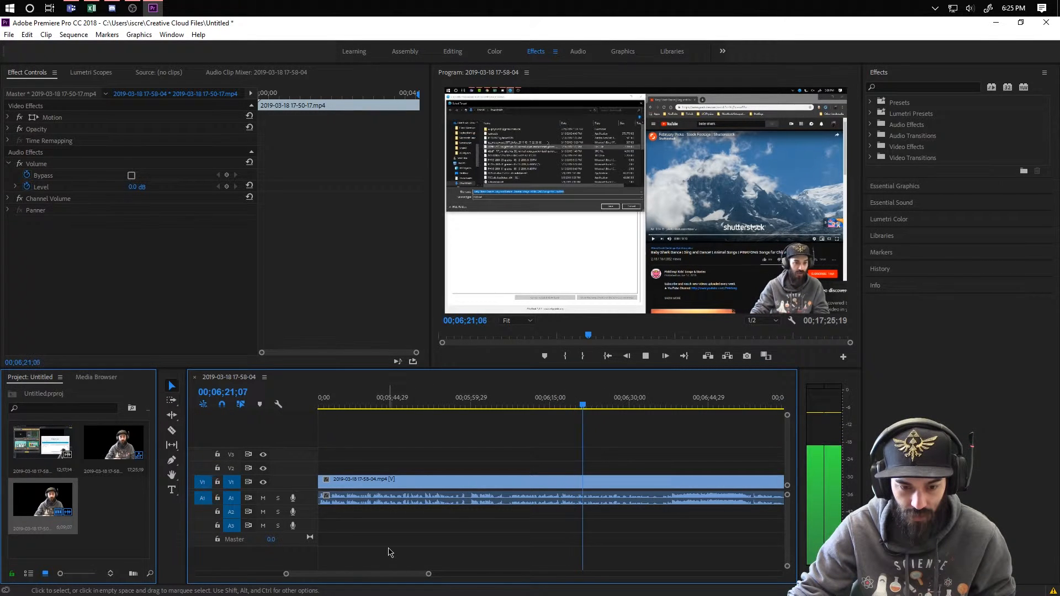
pyautogui.press('space')
pyautogui.moveTo(428, 575); pyautogui.dragTo(360, 574)
pyautogui.press('space')
pyautogui.press('space')
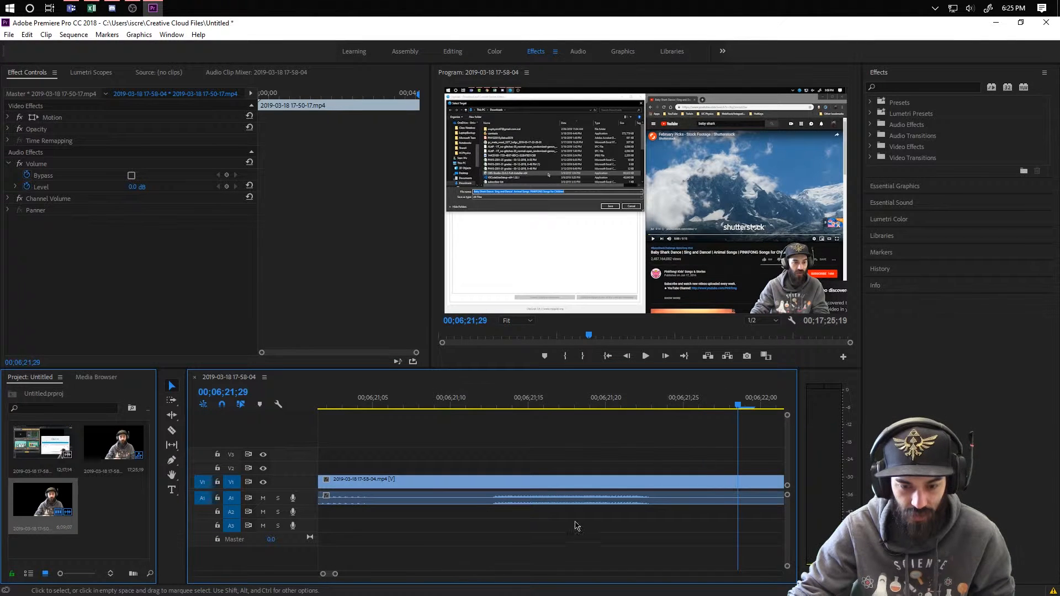
# Split the second recording and its audio at 00;06;21;29 with the Razor tool, and return to the Selection tool.
pyautogui.click(171, 429)
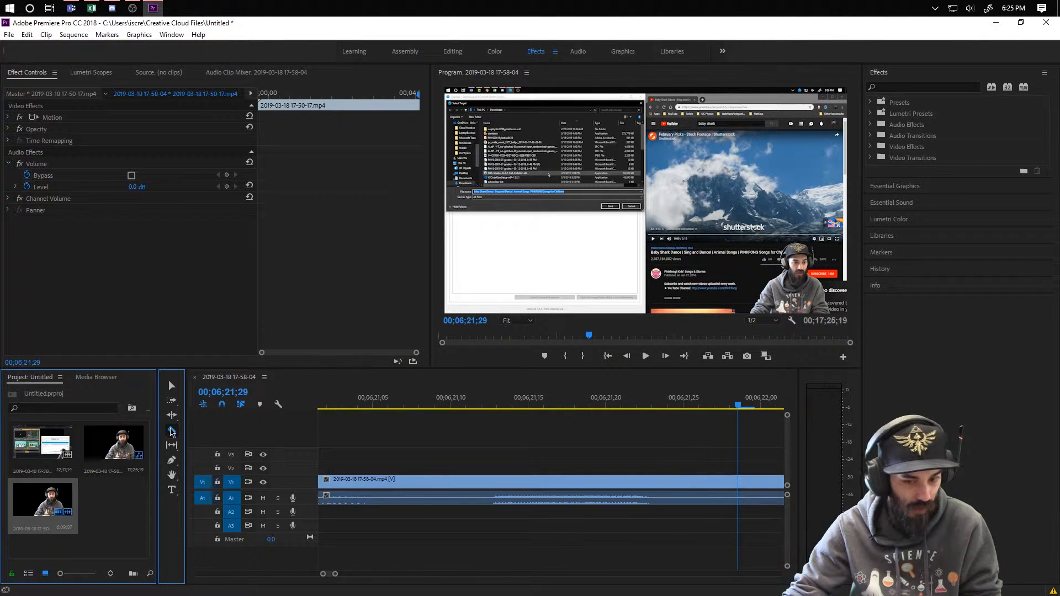
pyautogui.click(740, 493)
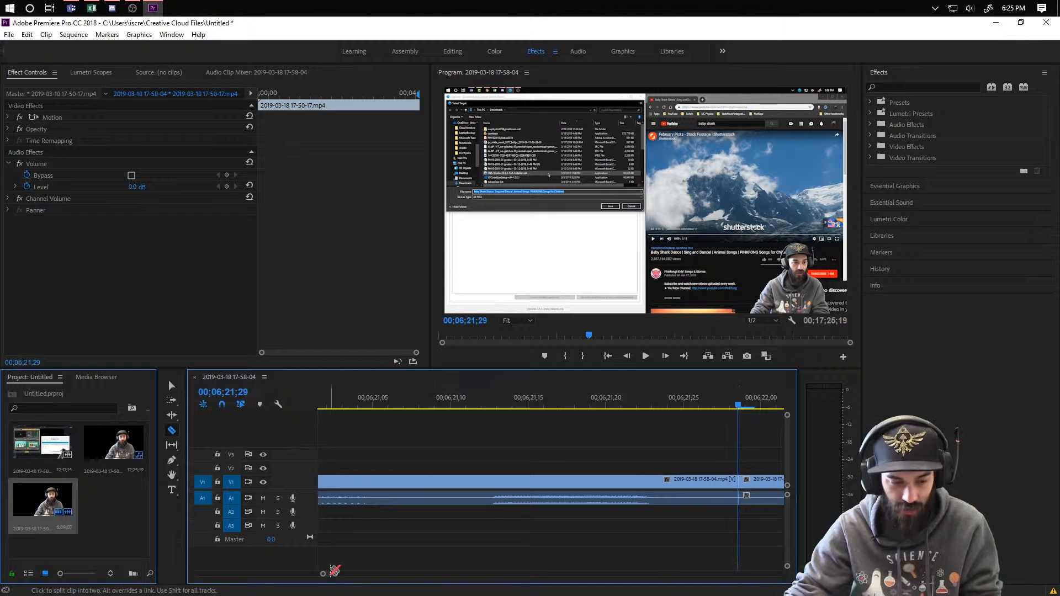
pyautogui.moveTo(333, 575); pyautogui.dragTo(463, 585)
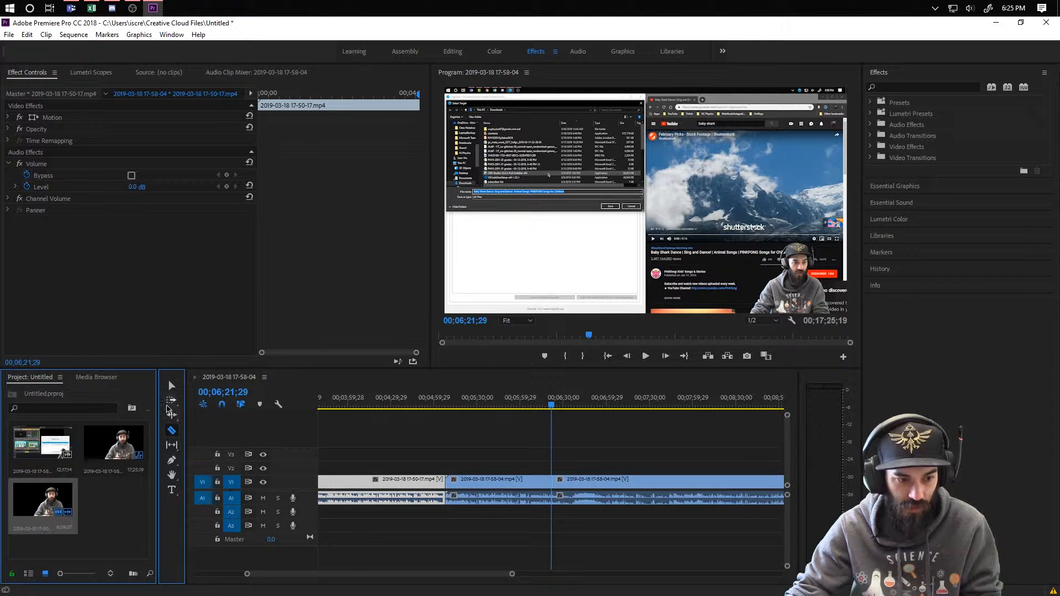
pyautogui.click(172, 385)
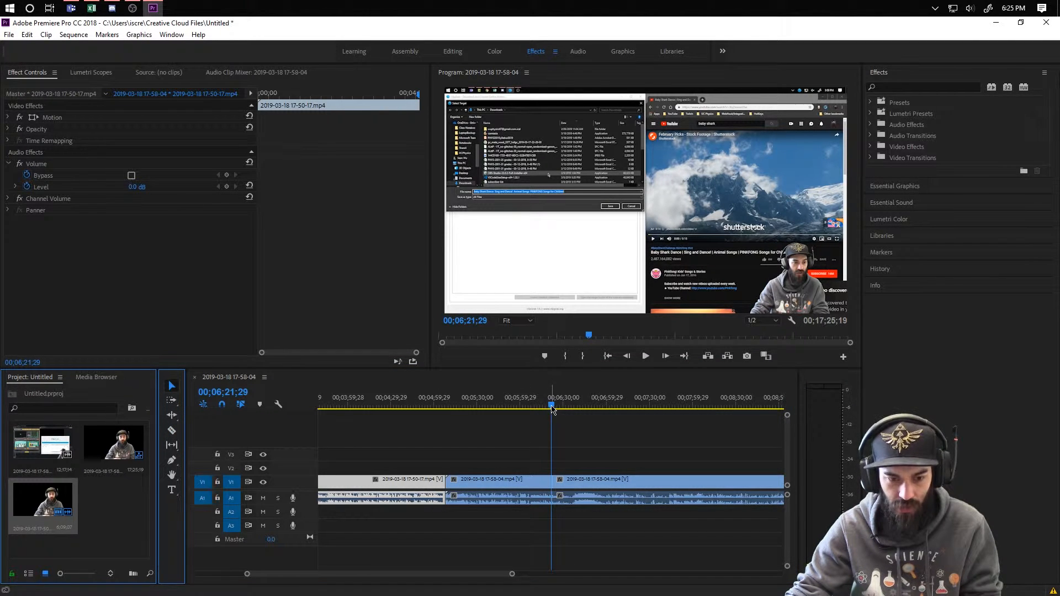
# Scrub ahead through the rest of the second recording and play it from about the eleven-minute mark, stopping at 00;11;05;05.
pyautogui.moveTo(552, 409); pyautogui.dragTo(740, 409)
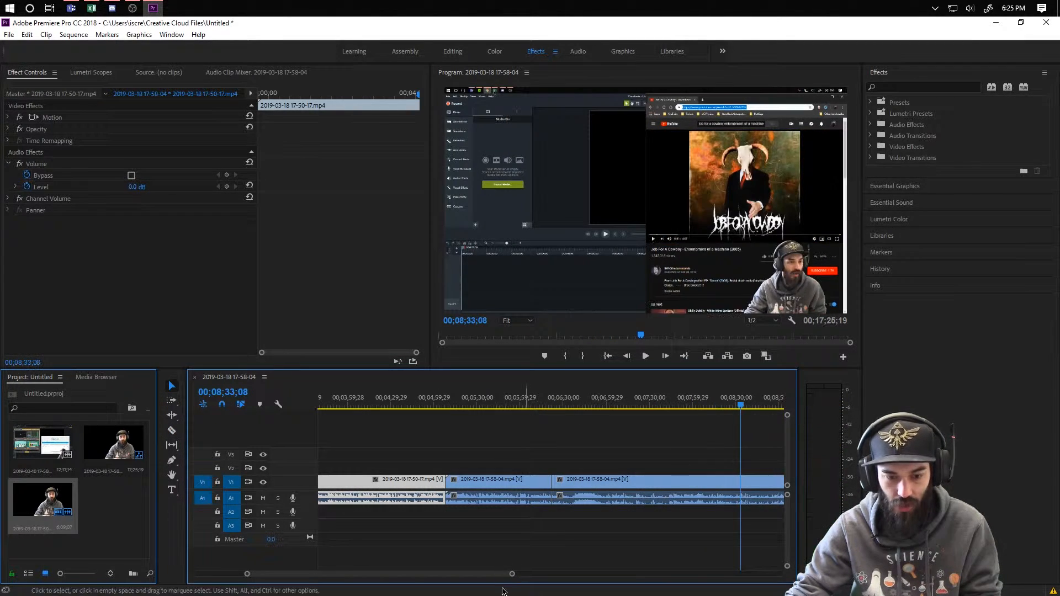
pyautogui.moveTo(497, 577); pyautogui.dragTo(635, 578)
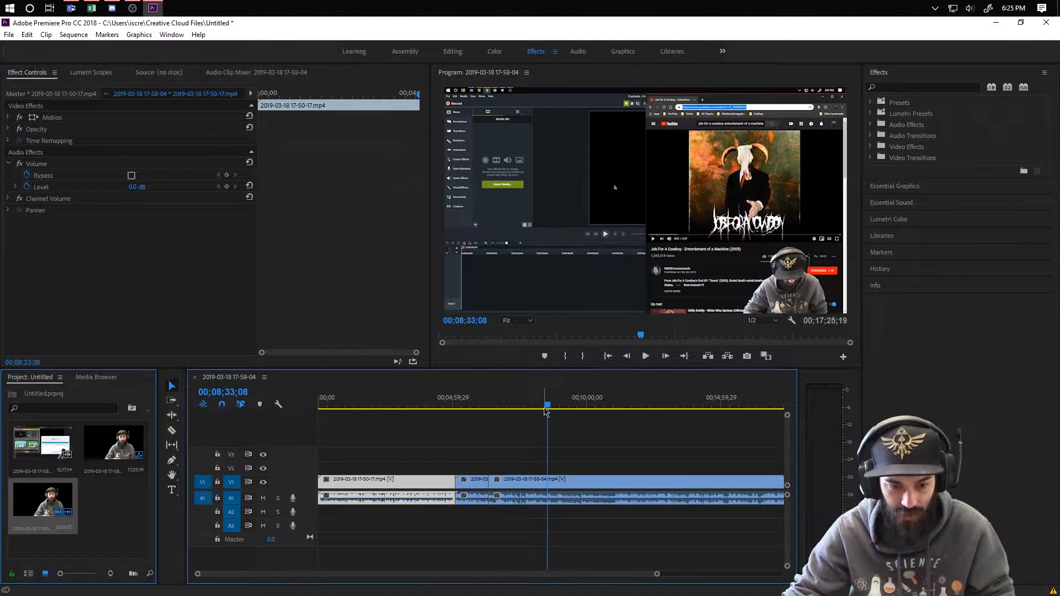
pyautogui.moveTo(546, 409); pyautogui.dragTo(613, 410)
pyautogui.press('space')
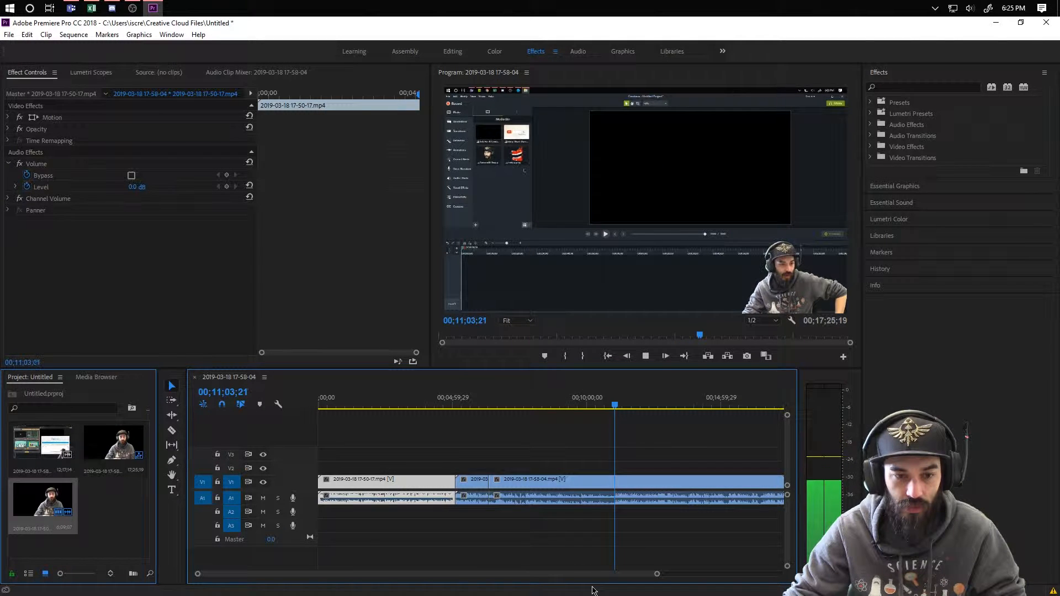
pyautogui.press('space')
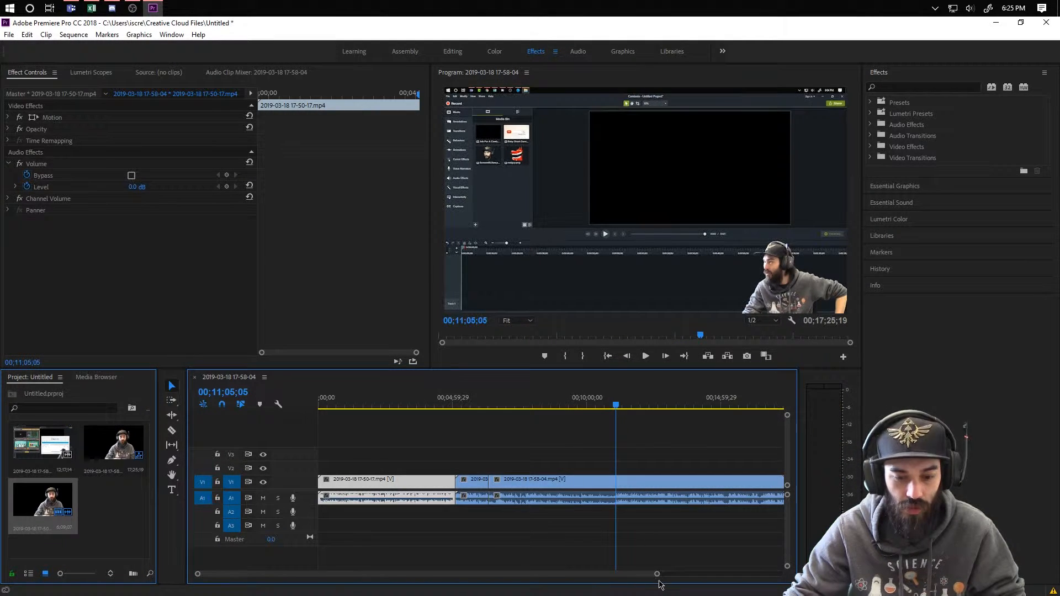
# Move the playhead to 00;11;04;17, just before the louder audio starts in the second recording.
pyautogui.moveTo(657, 574)
pyautogui.mouseDown()
pyautogui.moveTo(585, 575)
pyautogui.moveTo(655, 574)
pyautogui.mouseUp()
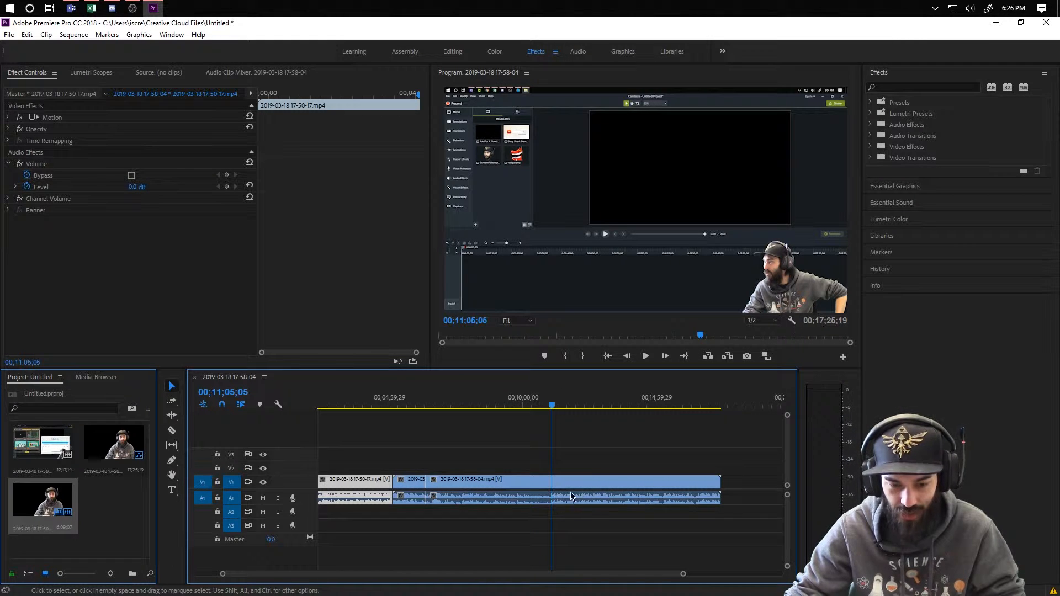
pyautogui.moveTo(682, 574); pyautogui.dragTo(555, 574)
pyautogui.moveTo(552, 408); pyautogui.dragTo(550, 407)
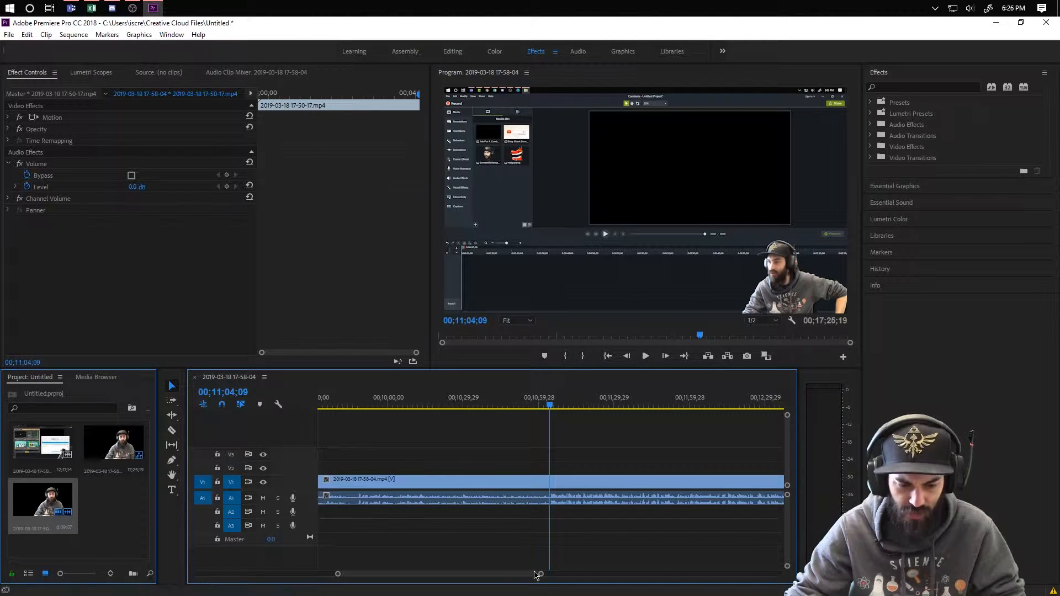
pyautogui.moveTo(539, 575); pyautogui.dragTo(478, 575)
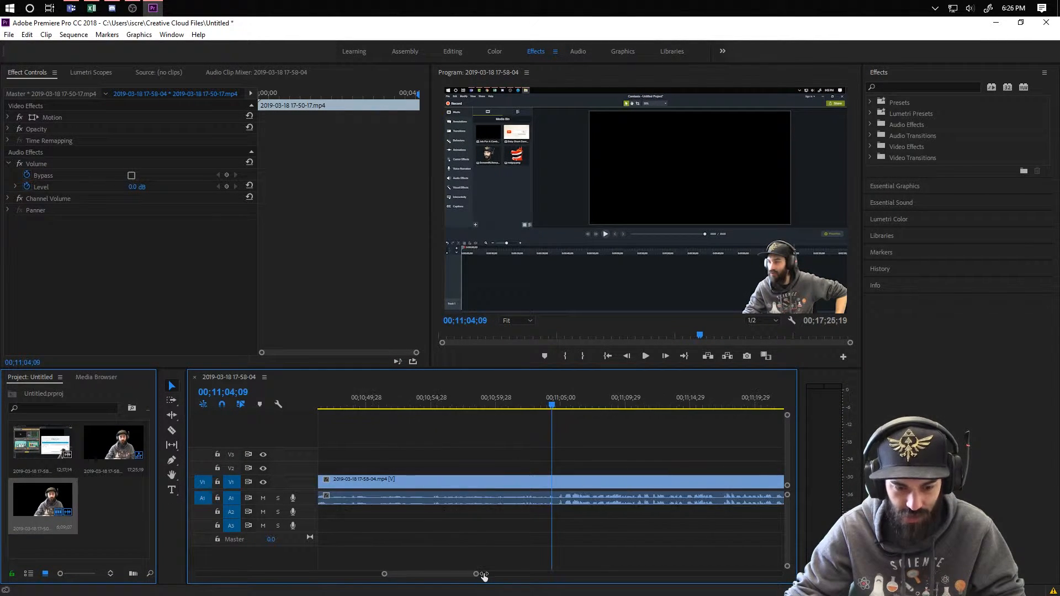
pyautogui.moveTo(552, 407); pyautogui.dragTo(556, 407)
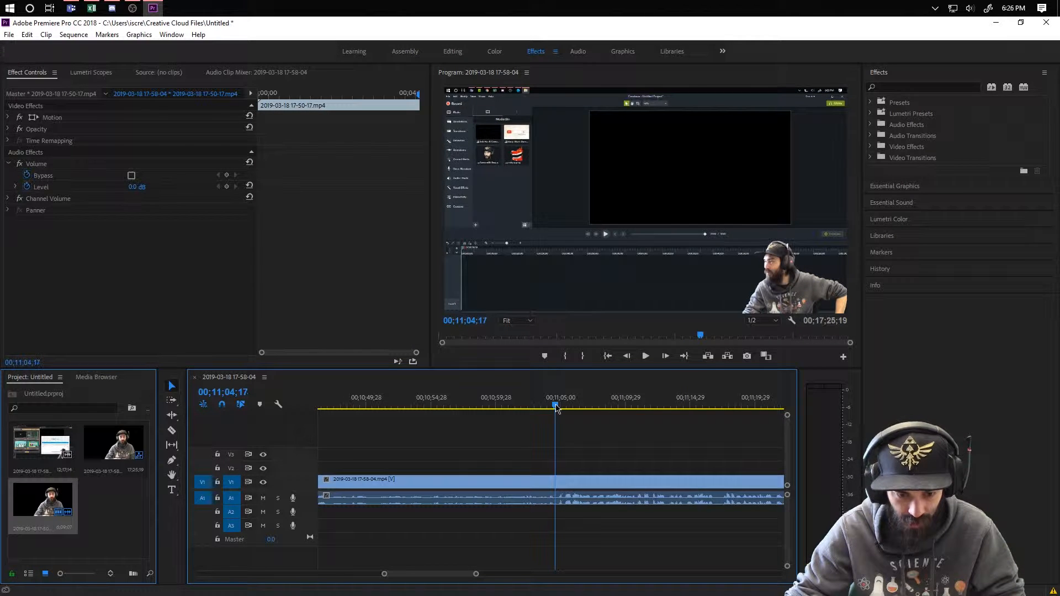
# Split the second recording and its audio at 00;11;04;17 with the Razor tool, and return to the Selection tool.
pyautogui.click(175, 431)
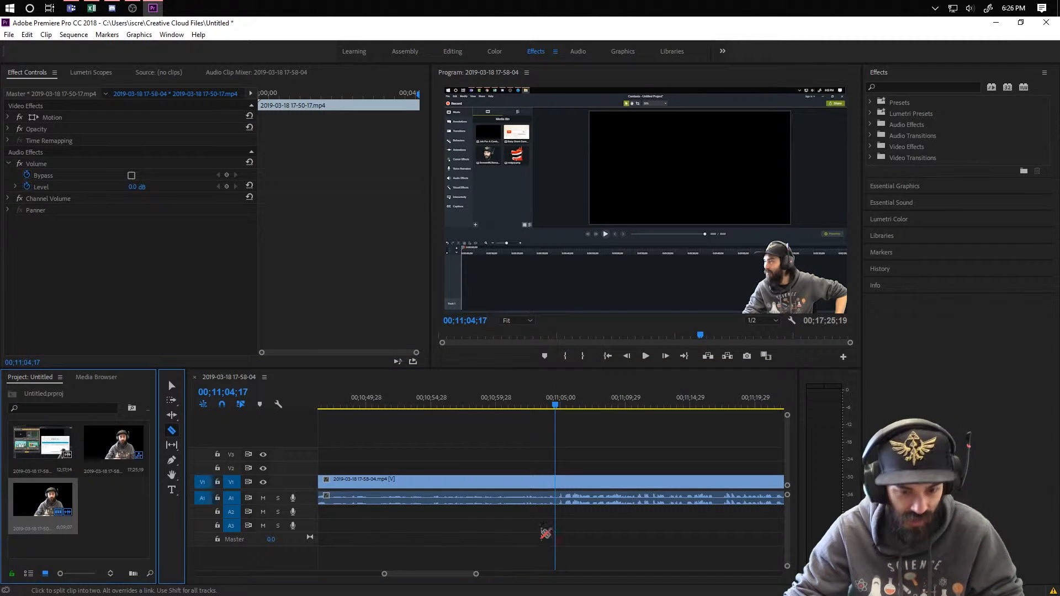
pyautogui.click(557, 499)
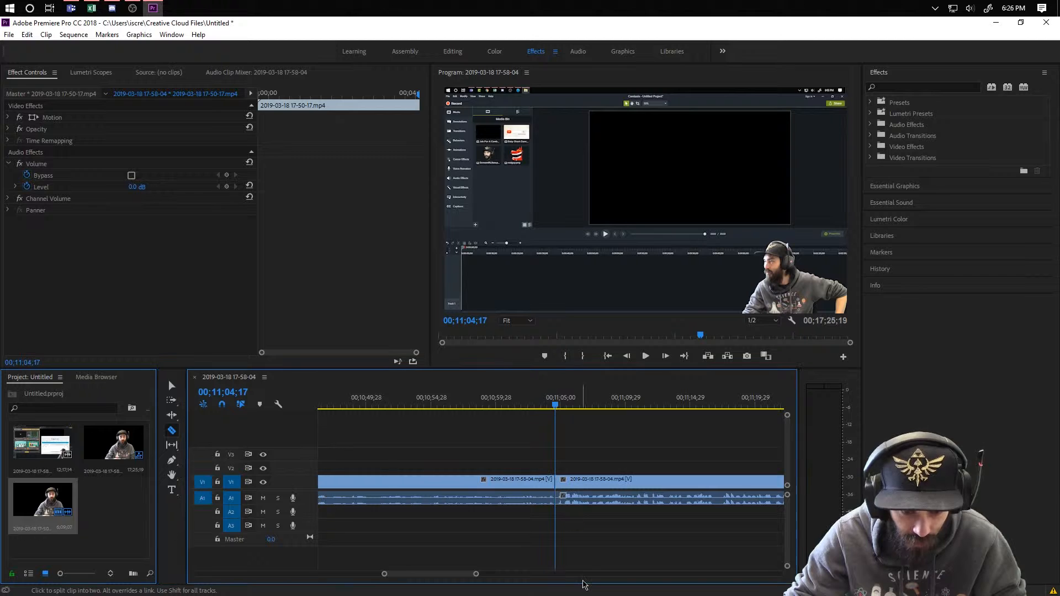
pyautogui.press('v')
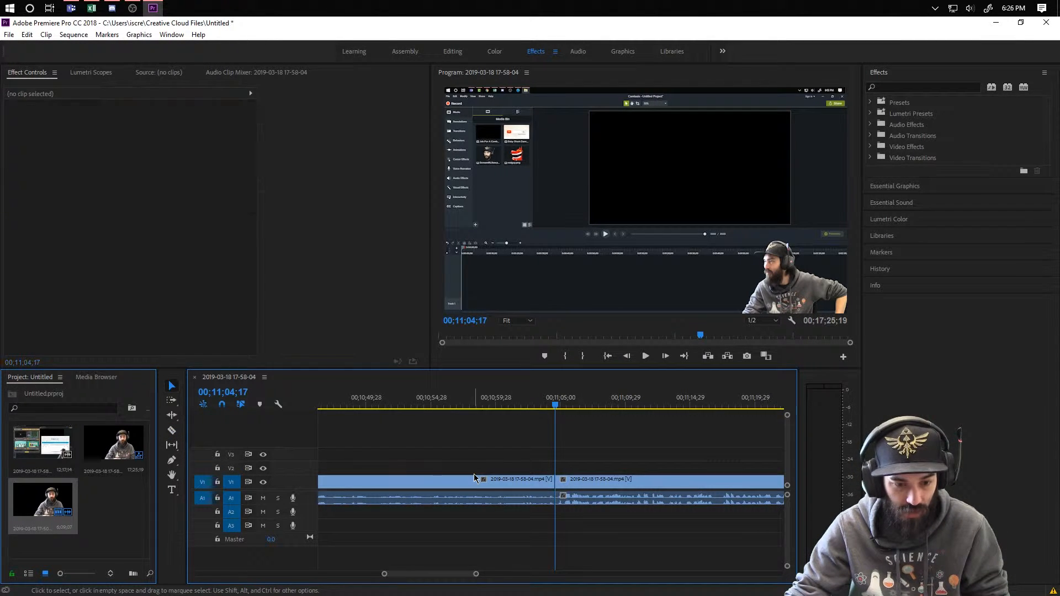
# Ripple delete the section of the second recording between the cuts at 00;06;21;29 and 00;11;04;17.
pyautogui.click(479, 491)
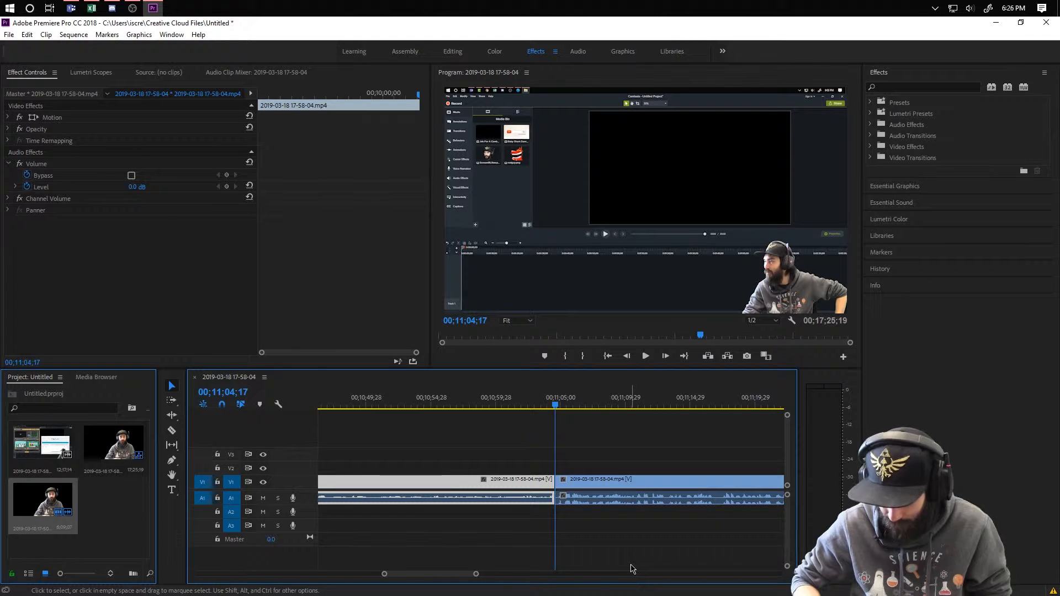
pyautogui.press('shift')
pyautogui.hotkey('shift', 'Delete')
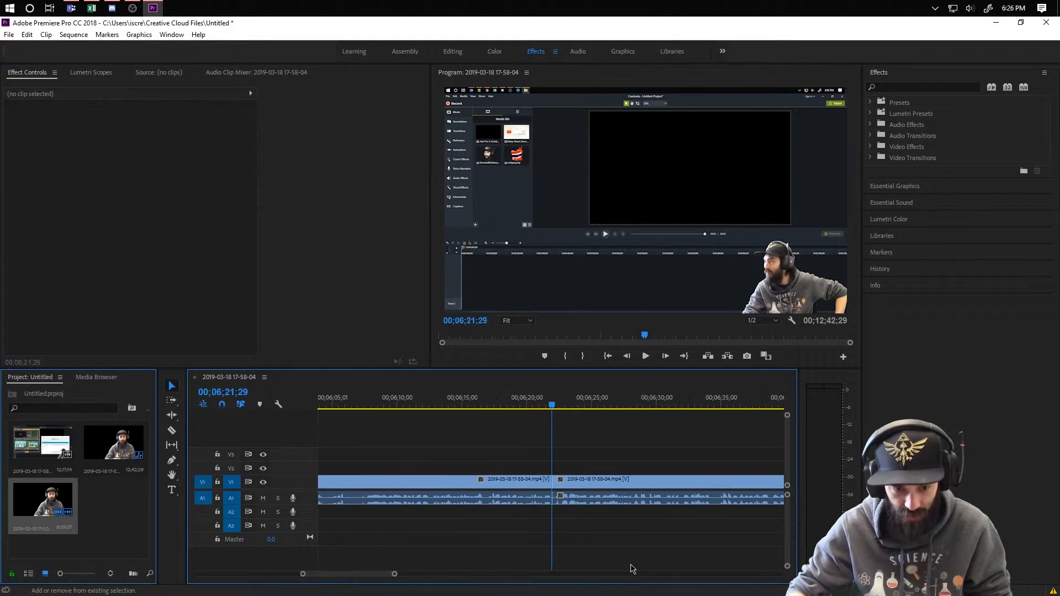
# Play the sequence across the new join, starting a few seconds before 00;06;21;29.
pyautogui.moveTo(552, 405); pyautogui.dragTo(506, 408)
pyautogui.press('space')
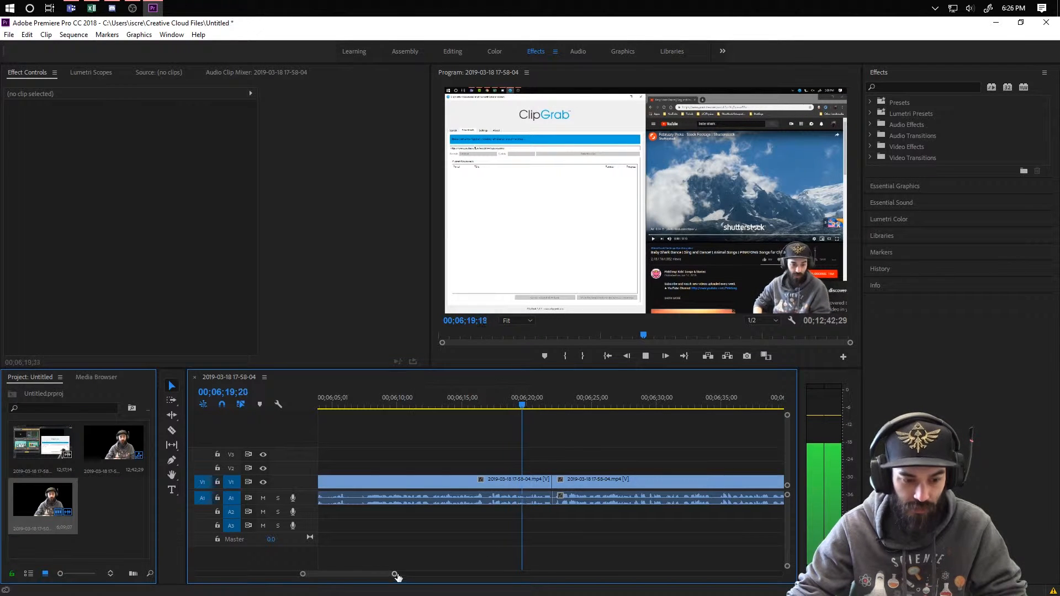
pyautogui.moveTo(395, 574); pyautogui.dragTo(576, 577)
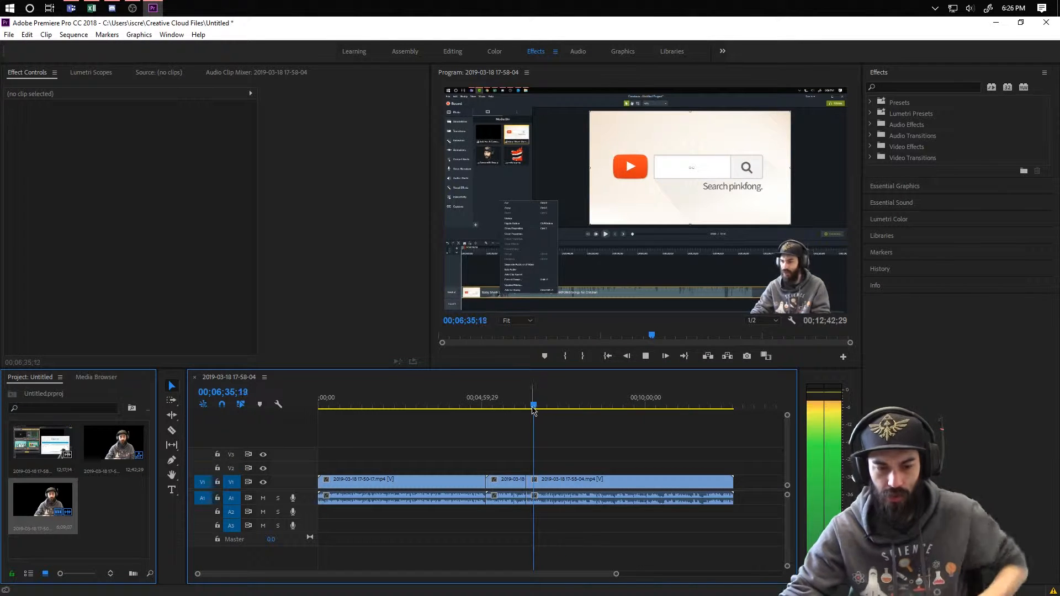
# Spot-check the rest of the second recording by playing it from several later points through to the sequence end.
pyautogui.moveTo(537, 408); pyautogui.dragTo(614, 429)
pyautogui.press('space')
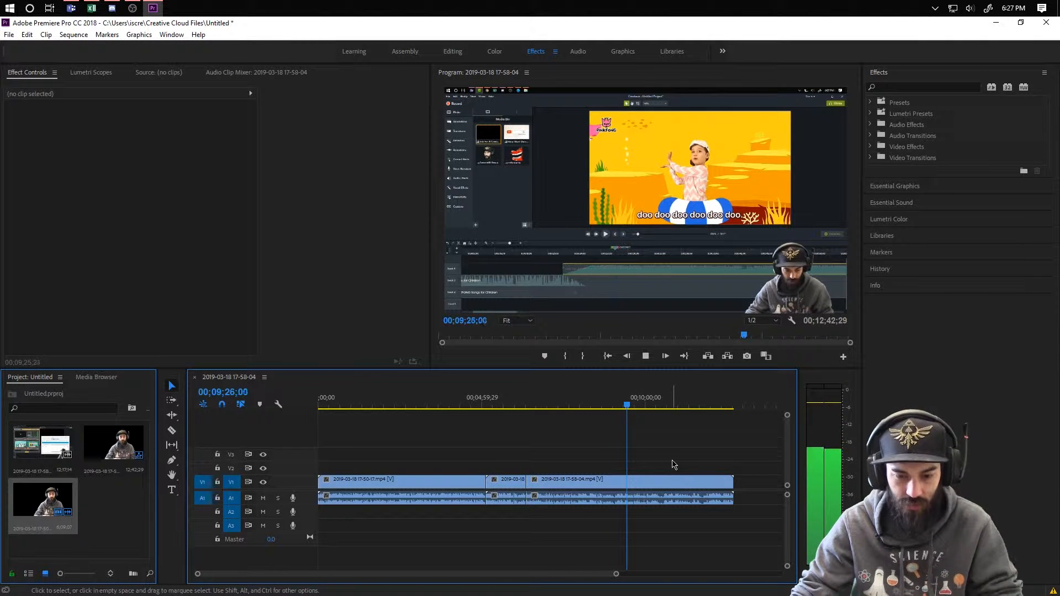
pyautogui.moveTo(629, 409); pyautogui.dragTo(667, 415)
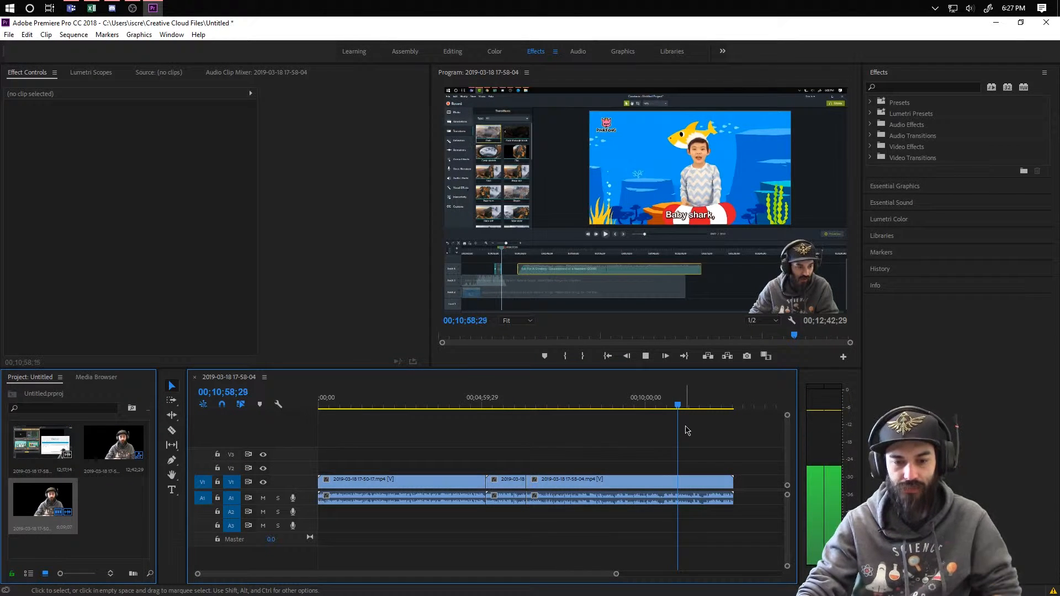
pyautogui.press('space')
pyautogui.moveTo(678, 408); pyautogui.dragTo(711, 412)
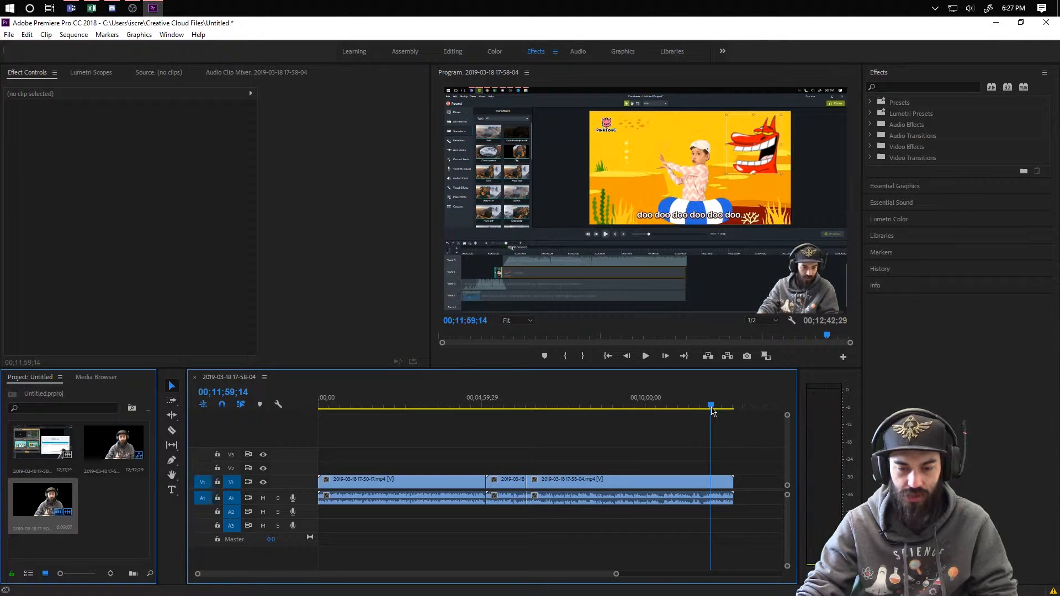
pyautogui.press('space')
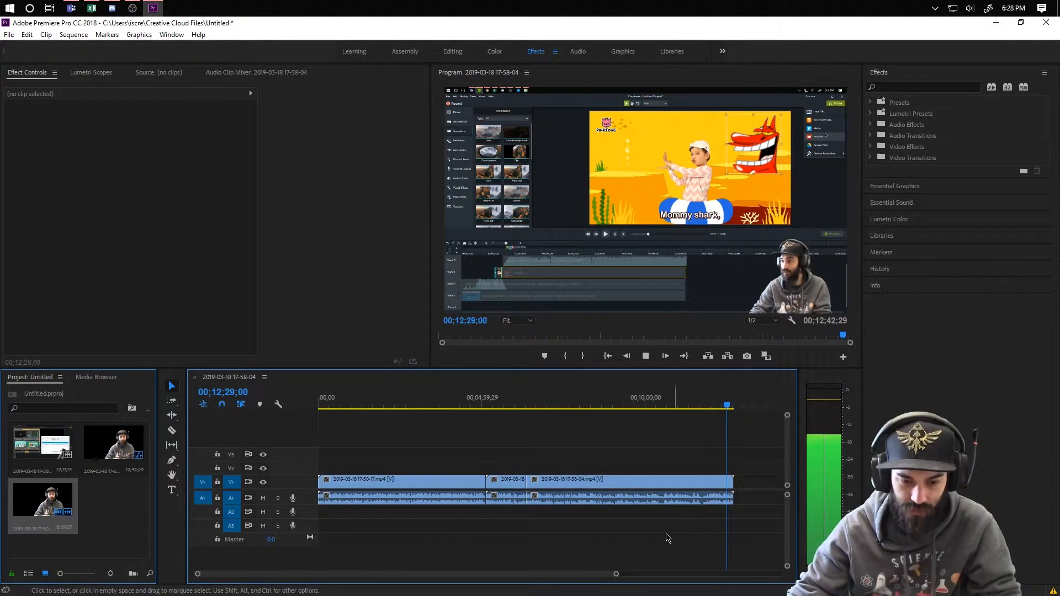
pyautogui.moveTo(616, 575); pyautogui.dragTo(694, 575)
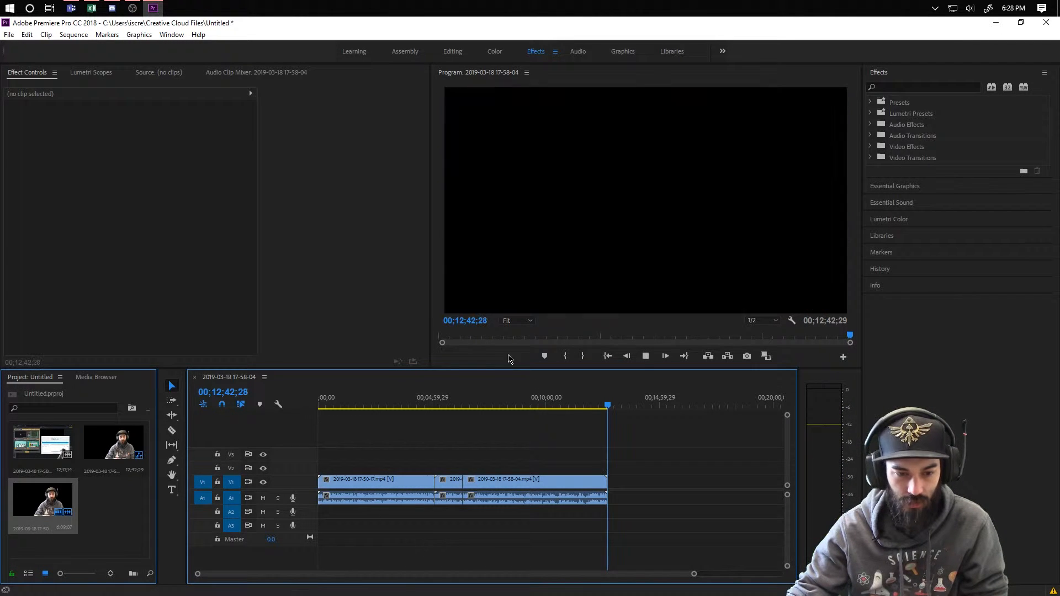
# Play the opening of the sequence briefly and return the playhead to 00;00;00;00.
pyautogui.press('space')
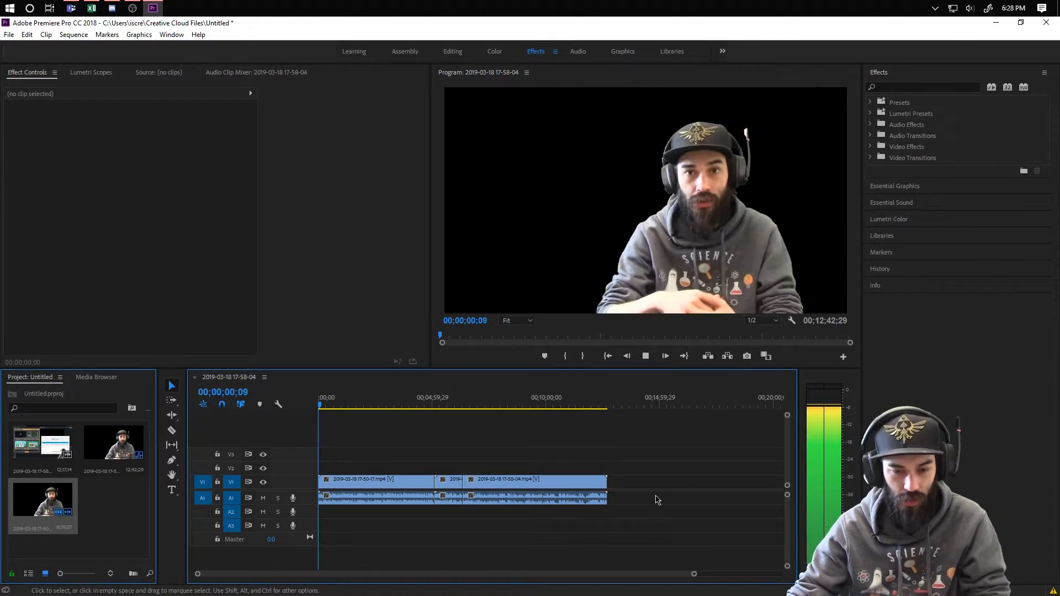
pyautogui.moveTo(694, 575)
pyautogui.mouseDown()
pyautogui.moveTo(661, 576)
pyautogui.moveTo(691, 582)
pyautogui.mouseUp()
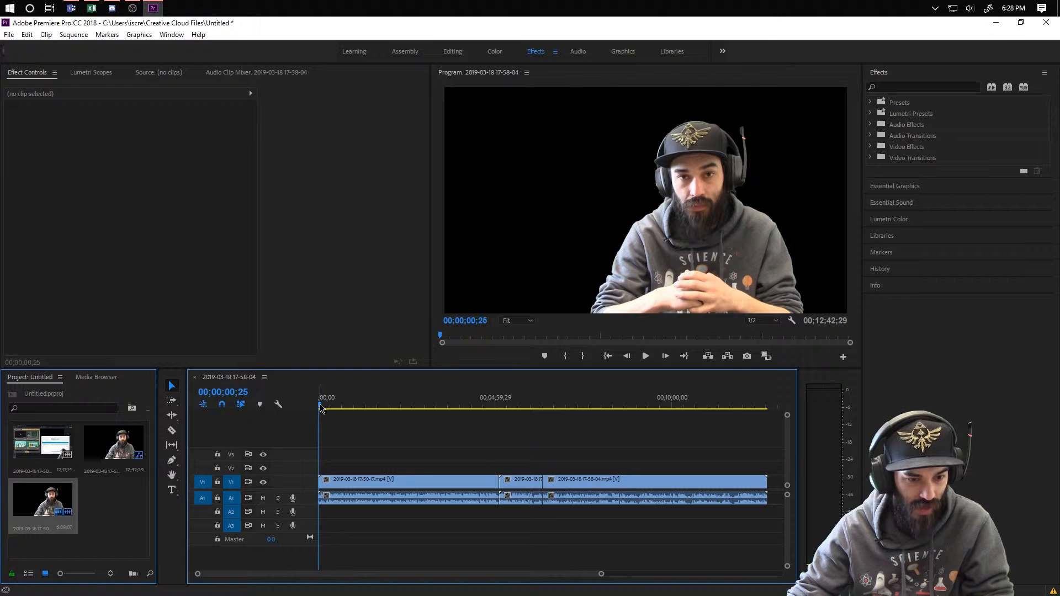
pyautogui.moveTo(320, 408); pyautogui.dragTo(223, 425)
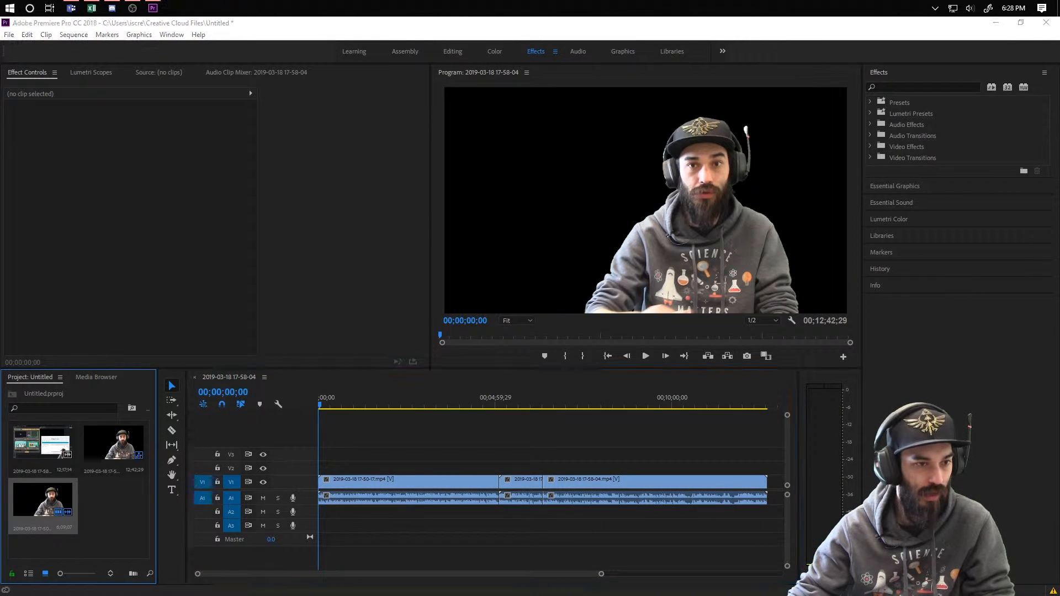
# Check the bitrate settings and export the sequence as H.264 media with the Match Source - High bitrate preset.
pyautogui.click(8, 35)
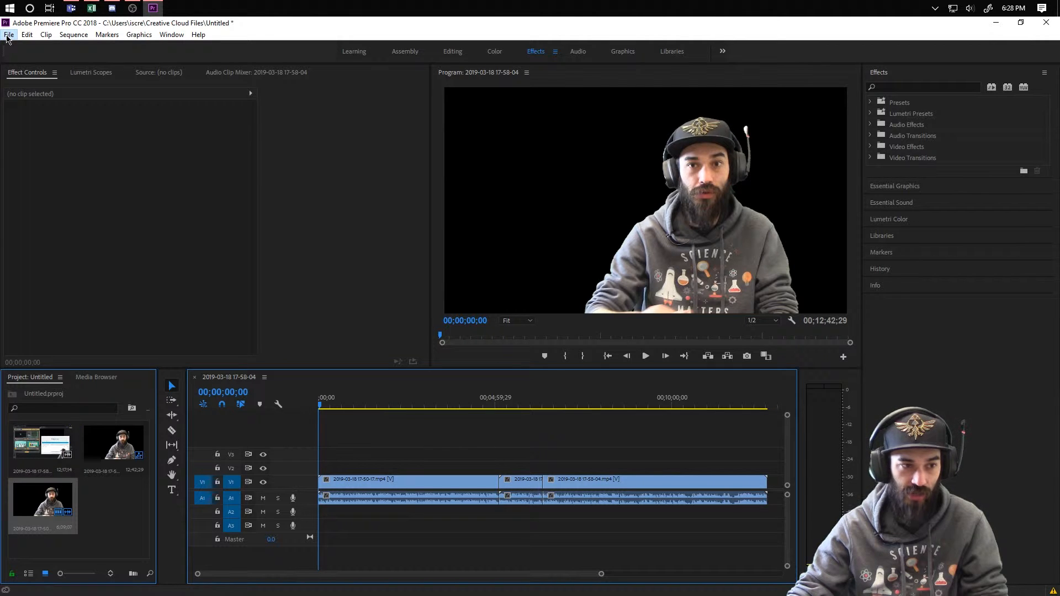
pyautogui.click(10, 35)
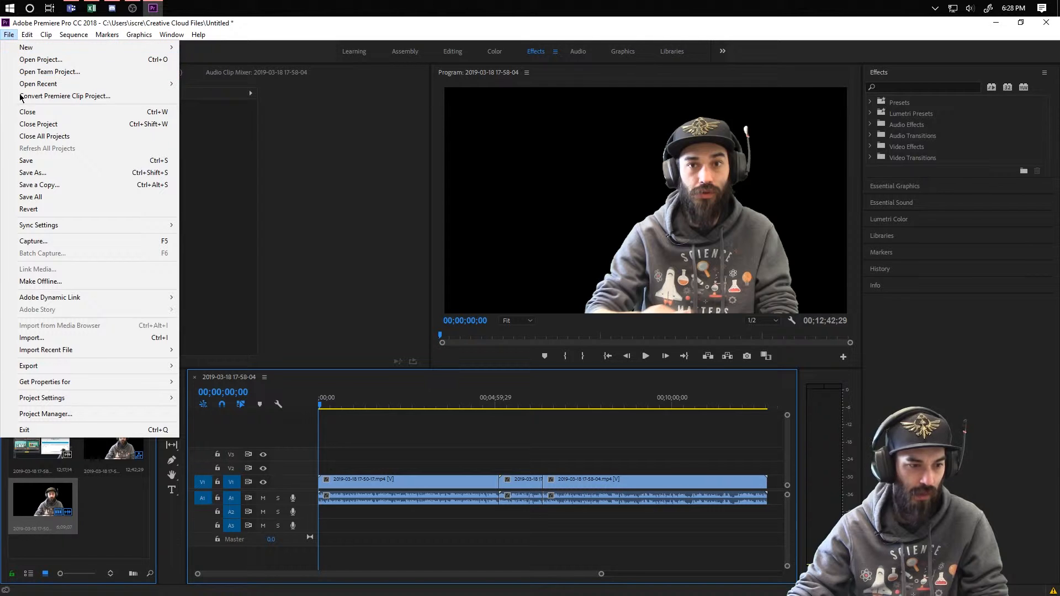
pyautogui.moveTo(61, 367)
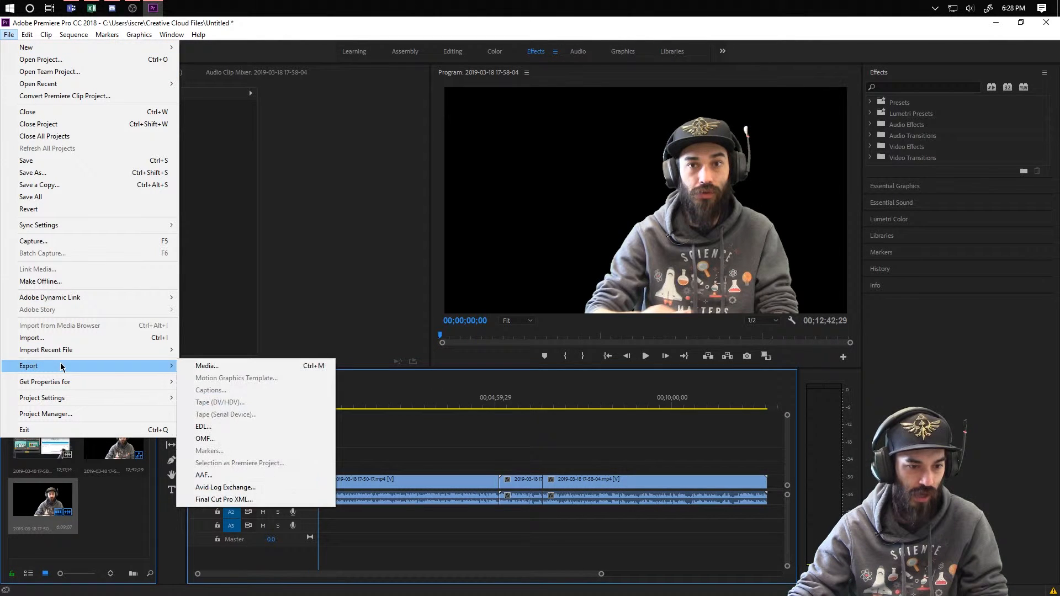
pyautogui.click(257, 366)
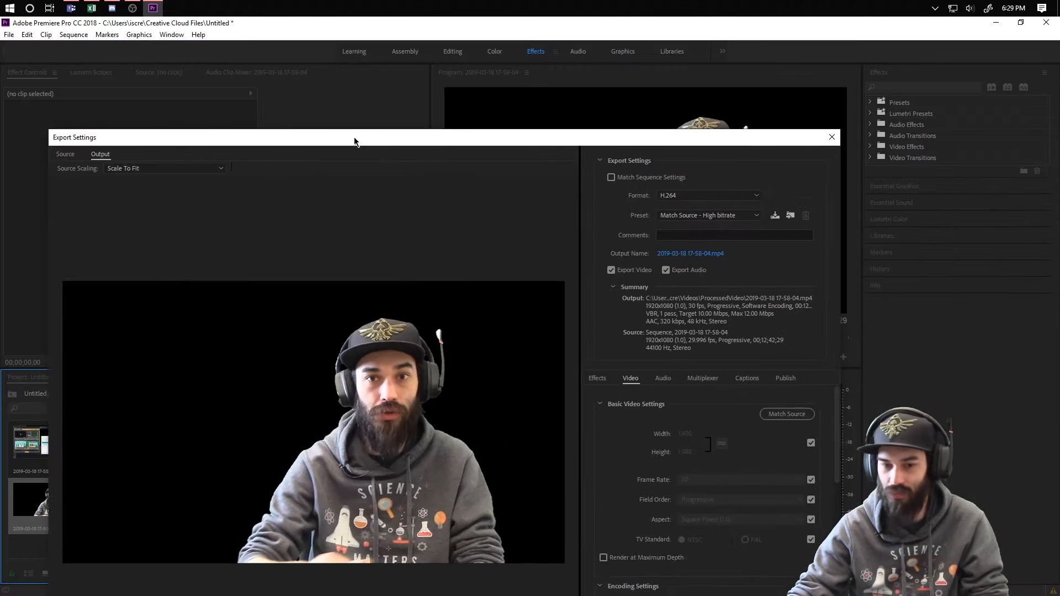
pyautogui.moveTo(355, 142); pyautogui.dragTo(404, 29)
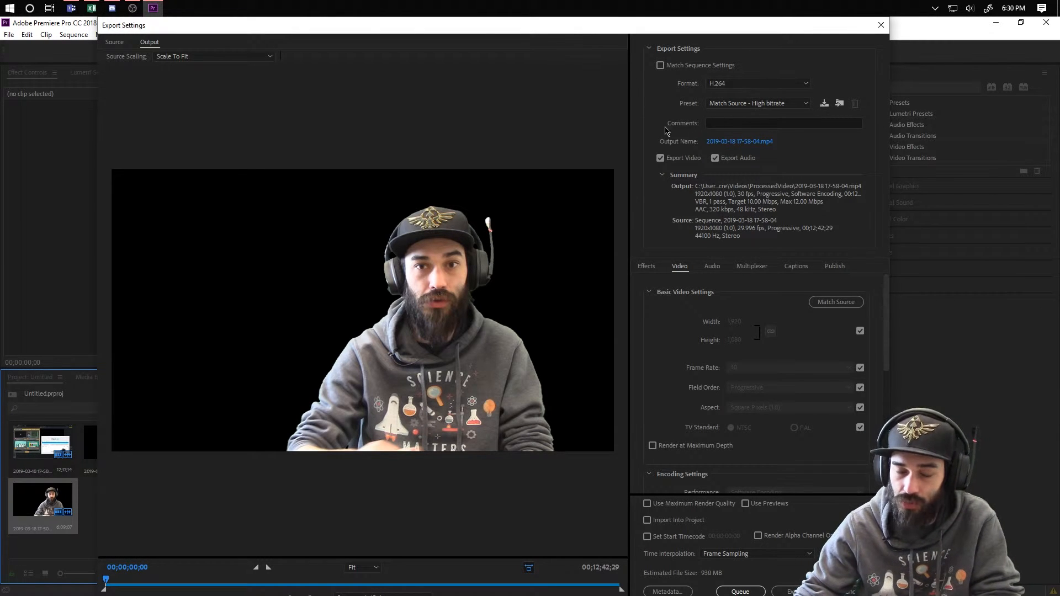
pyautogui.scroll(-8, 659, 344)
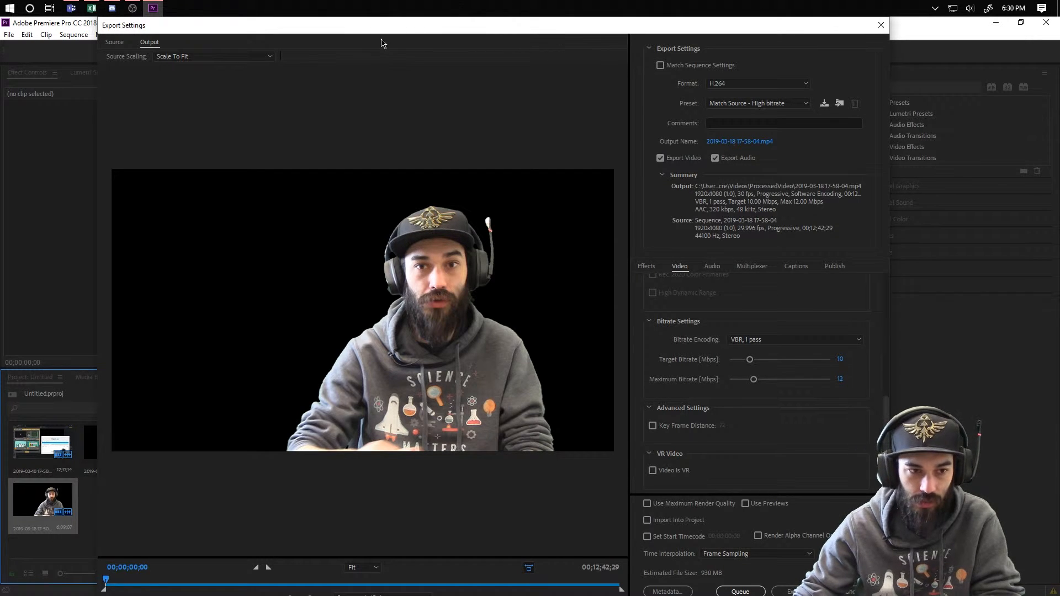
pyautogui.moveTo(353, 28)
pyautogui.mouseDown()
pyautogui.moveTo(358, 12)
pyautogui.moveTo(359, 28)
pyautogui.mouseUp()
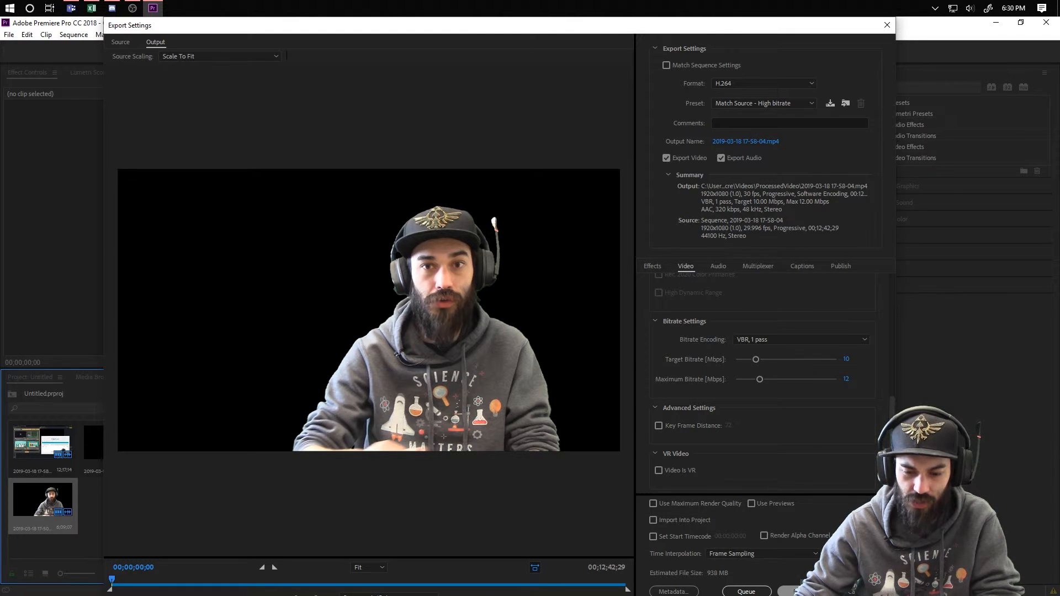
pyautogui.click(798, 591)
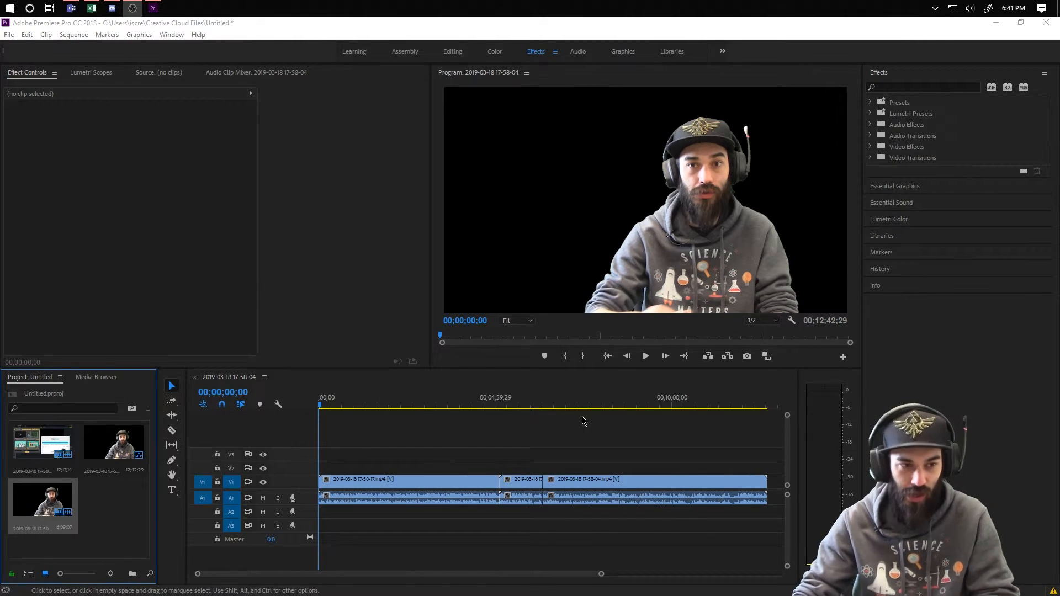
# Switch to Chrome and open the video upload page on YouTube.
pyautogui.press('super')
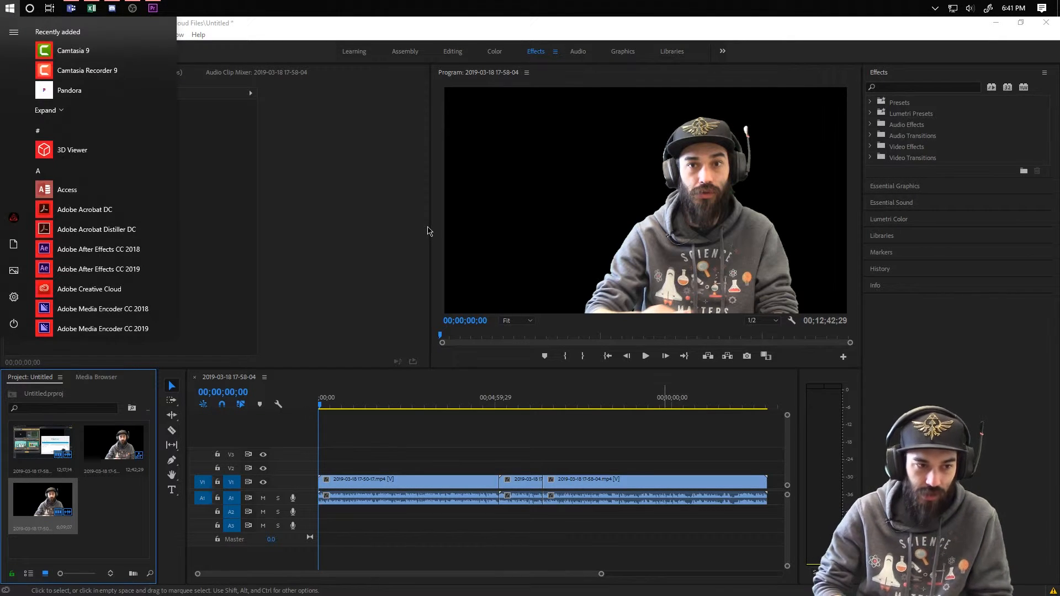
pyautogui.write('chro')
pyautogui.press('Return')
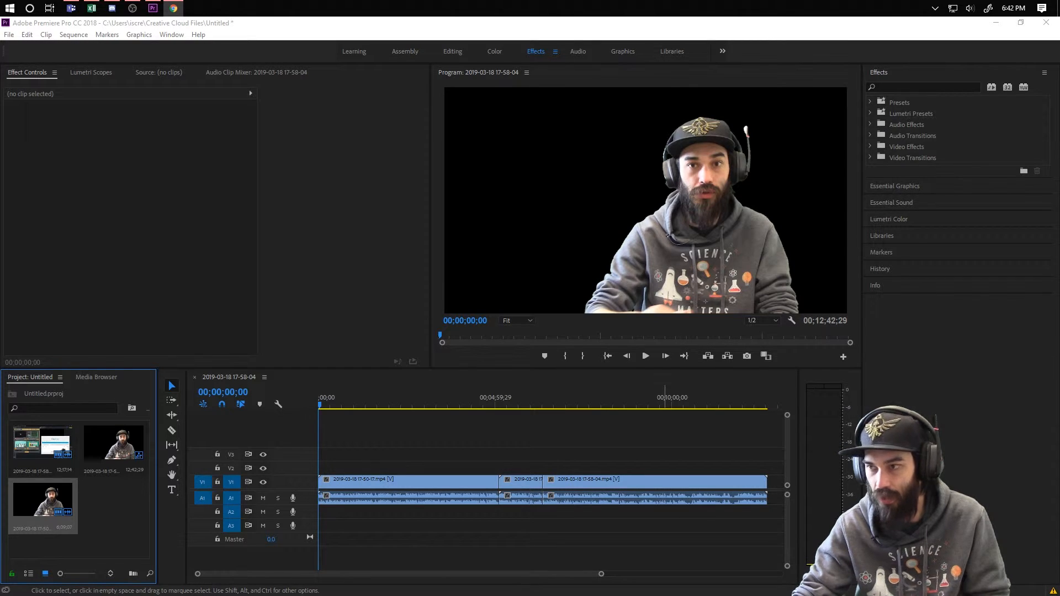
pyautogui.click(174, 8)
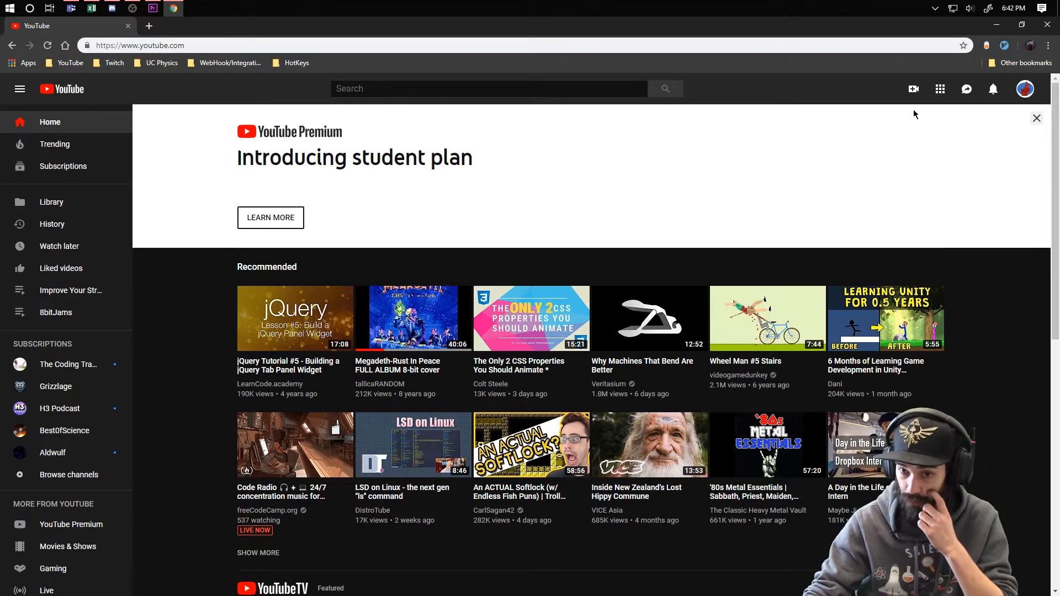
pyautogui.click(912, 90)
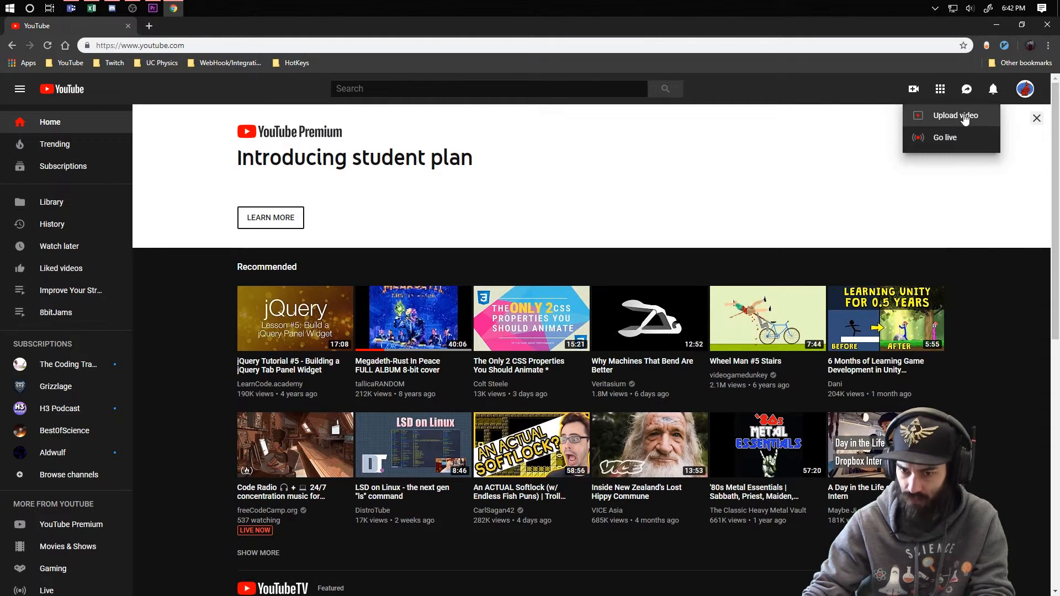
pyautogui.click(939, 115)
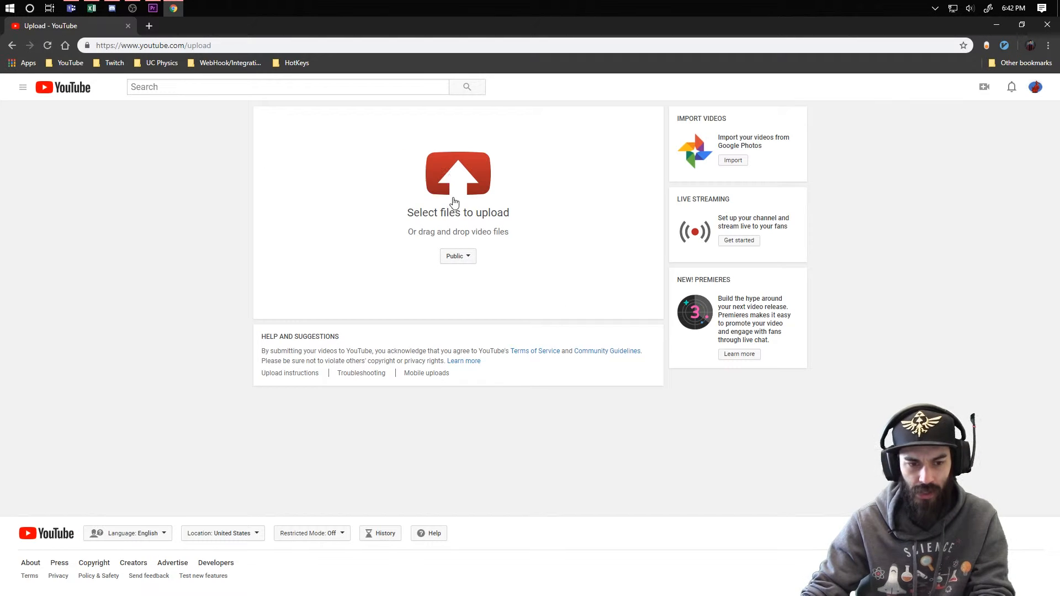
# Start selecting a file to upload and browse to the ProcessedVideo folder inside Videos.
pyautogui.click(451, 178)
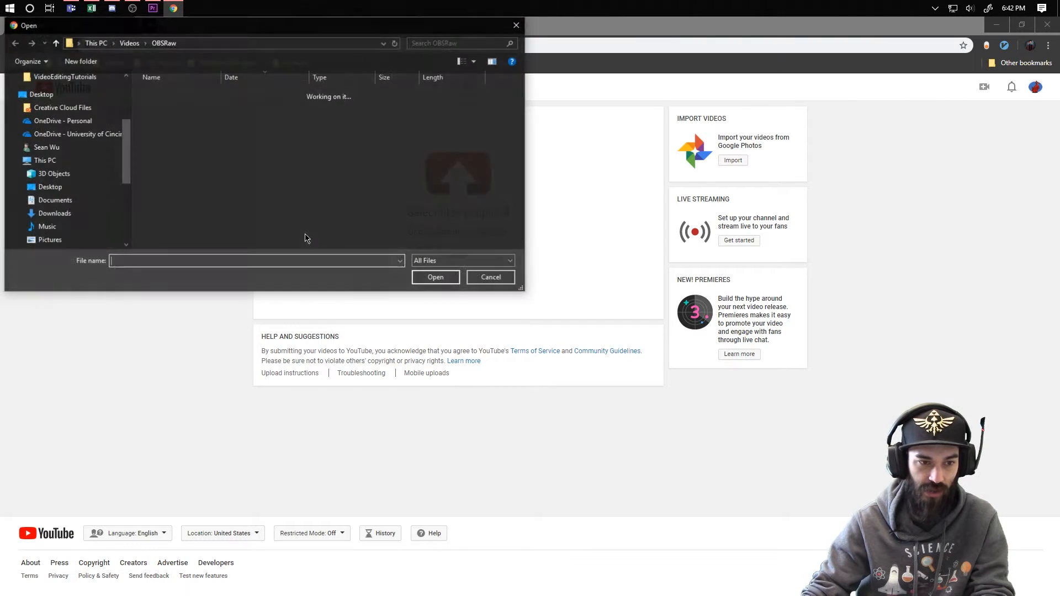
pyautogui.moveTo(186, 29); pyautogui.dragTo(339, 110)
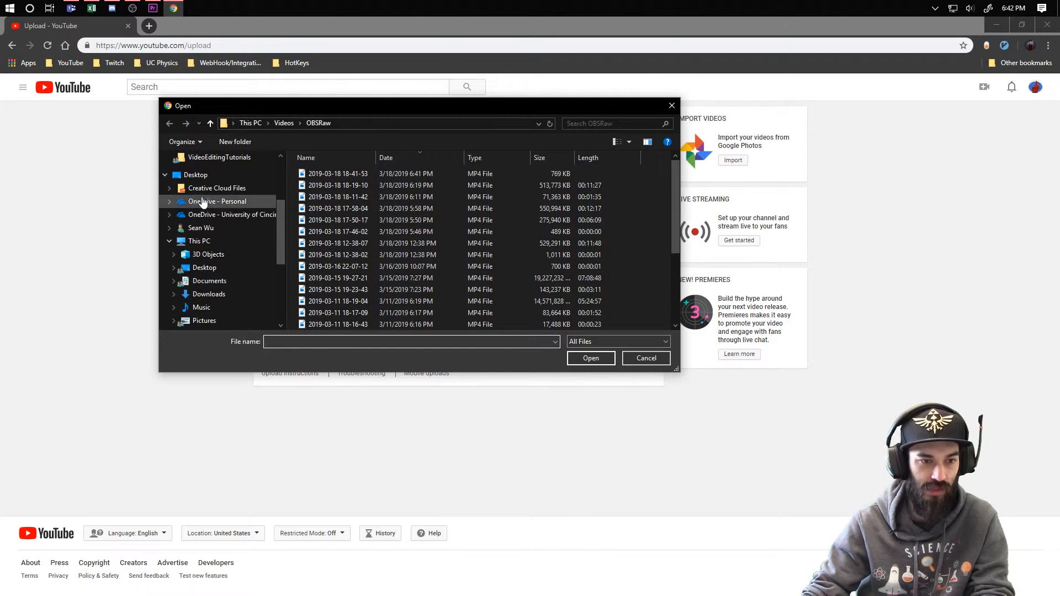
pyautogui.click(284, 123)
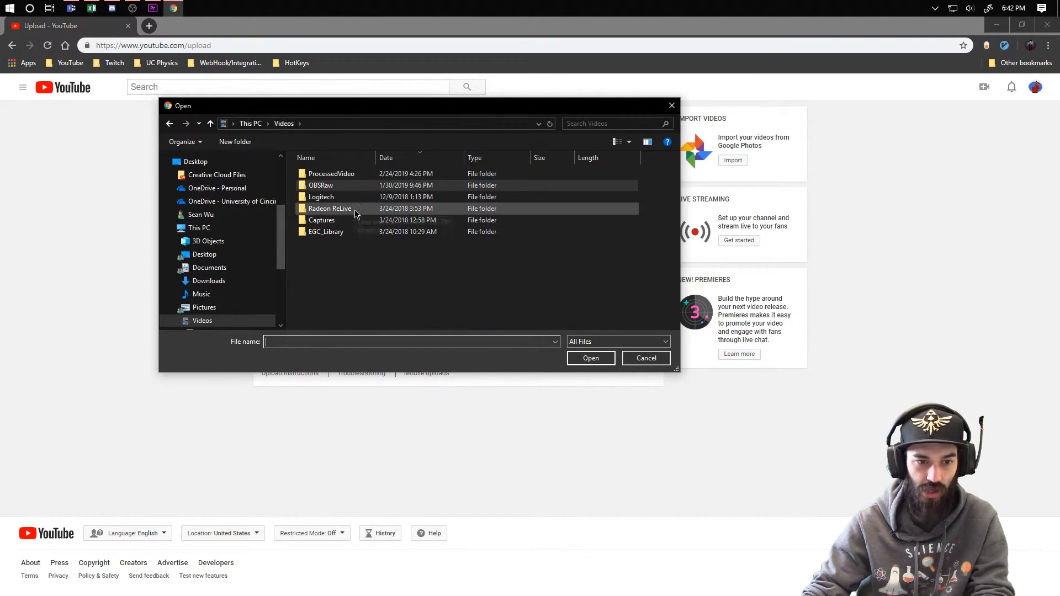
pyautogui.click(331, 173)
pyautogui.click(592, 364)
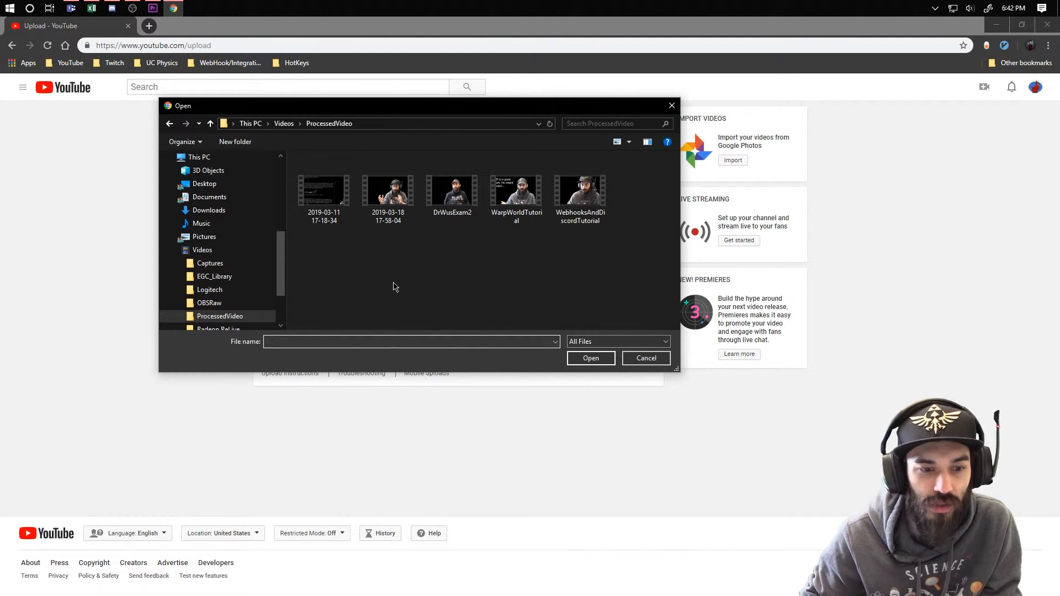
pyautogui.click(326, 197)
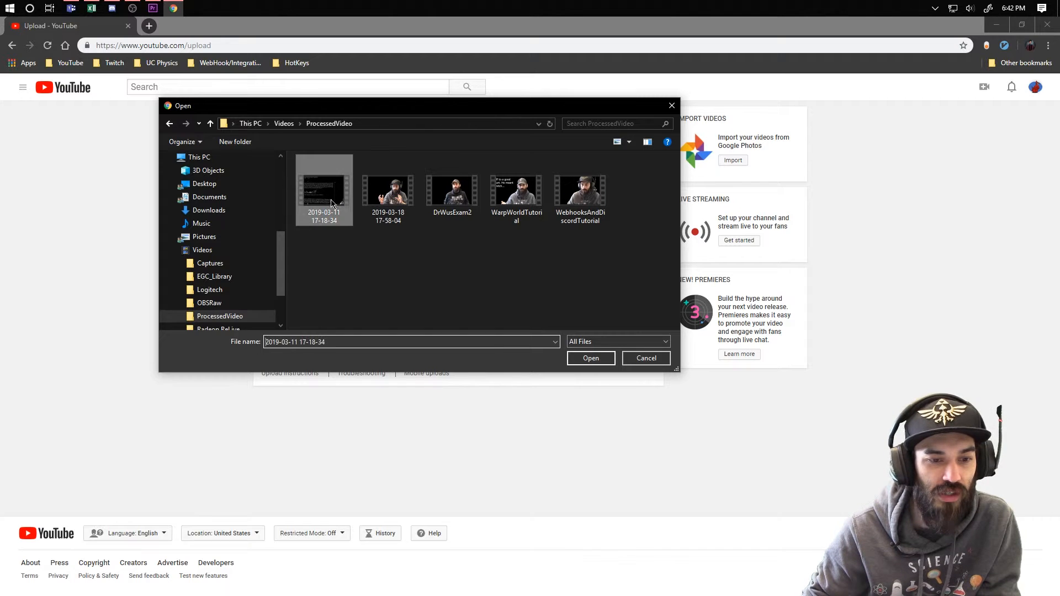
pyautogui.click(385, 273)
pyautogui.click(388, 194)
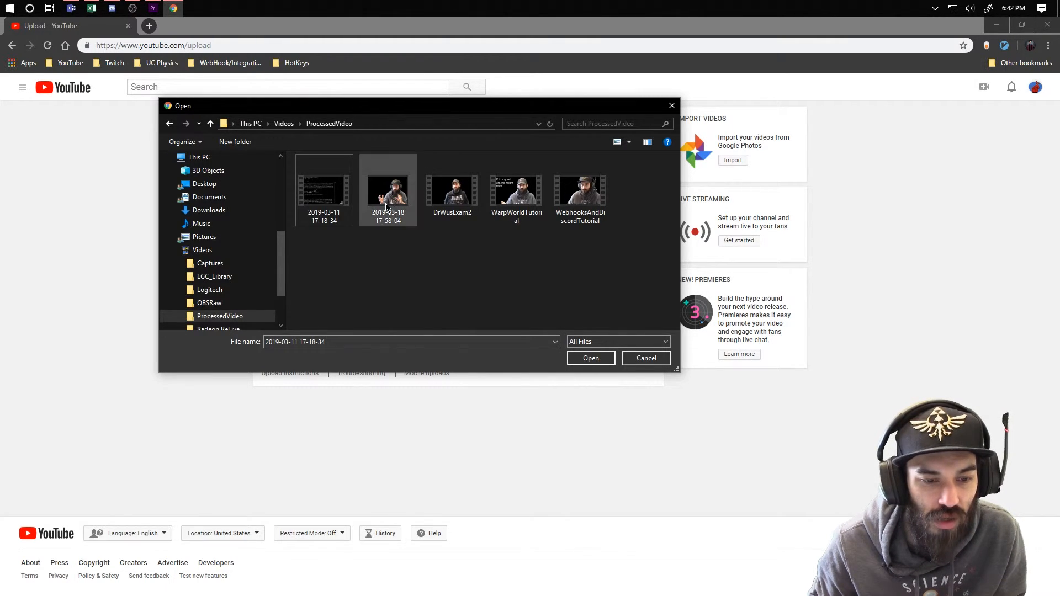
pyautogui.click(591, 358)
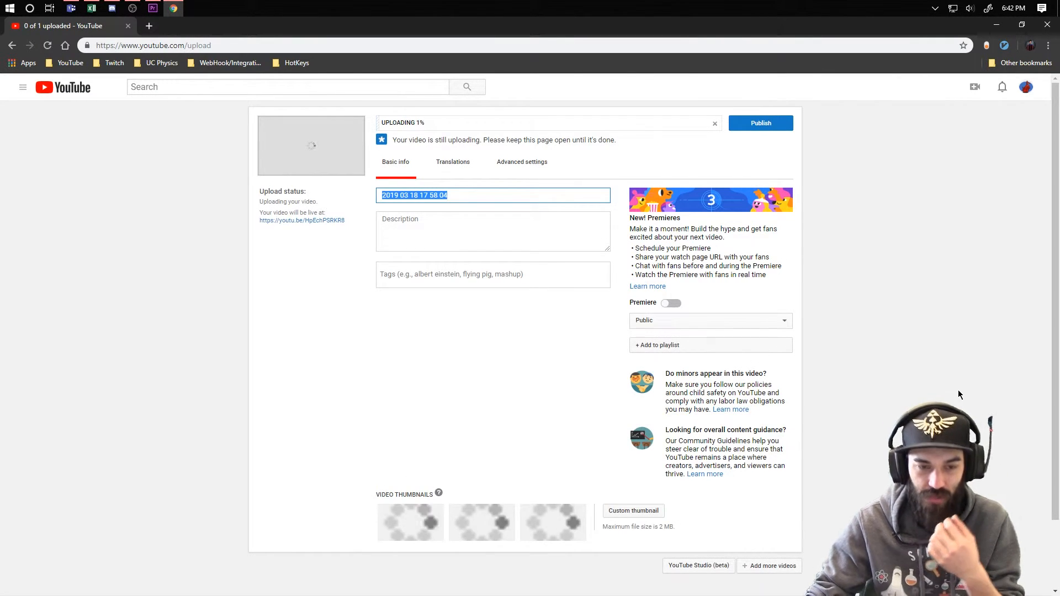
# Title the uploading video "Camtasia Video Editing Tutorial", correcting the misspelled word.
pyautogui.write('Camtasia')
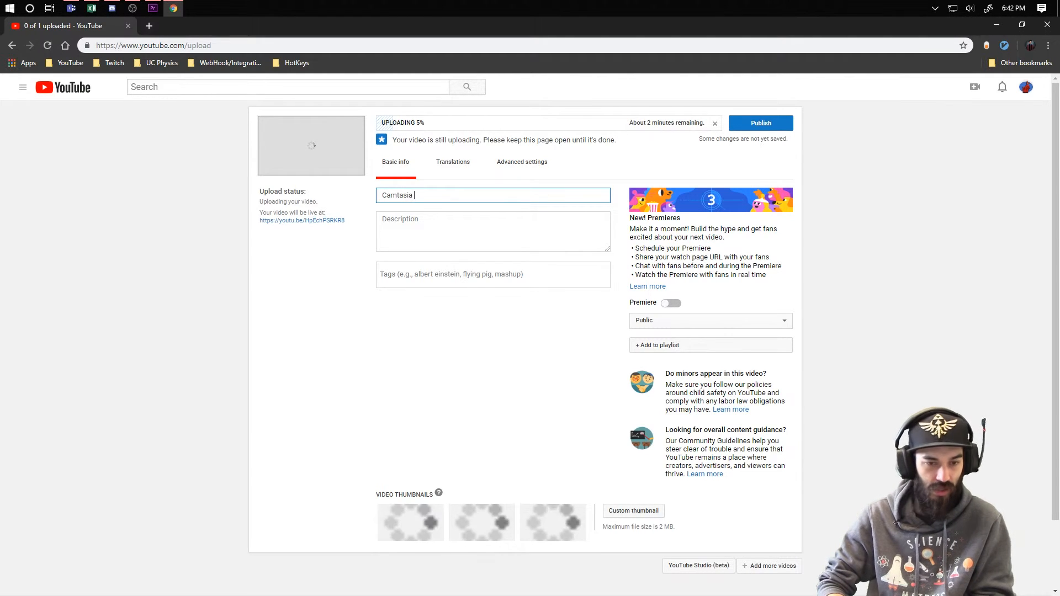
pyautogui.write(' Video Editng')
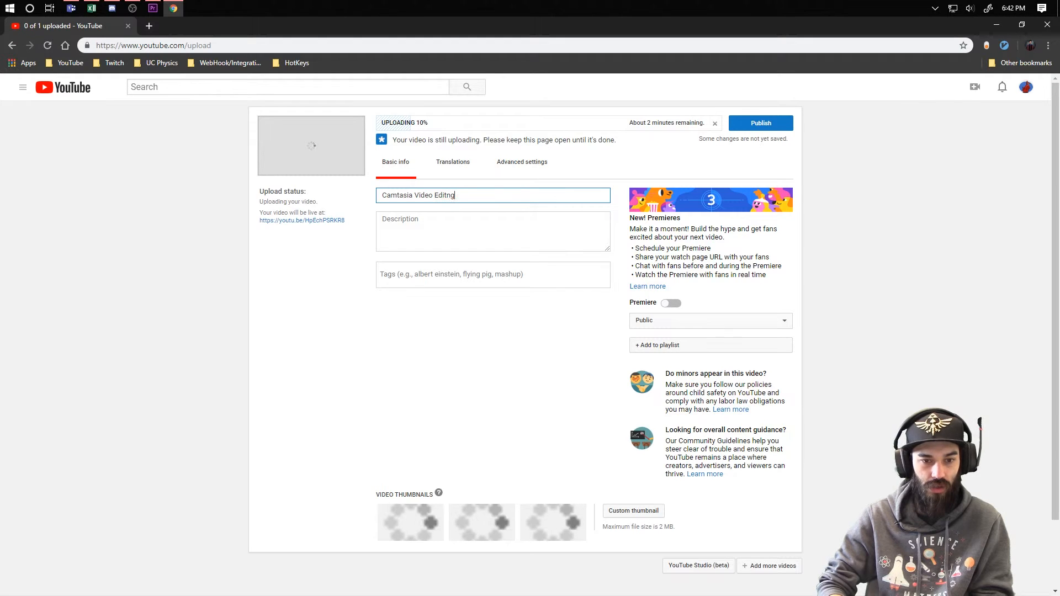
pyautogui.press('BackSpace')
pyautogui.press('BackSpace')
pyautogui.press('BackSpace')
pyautogui.press('BackSpace')
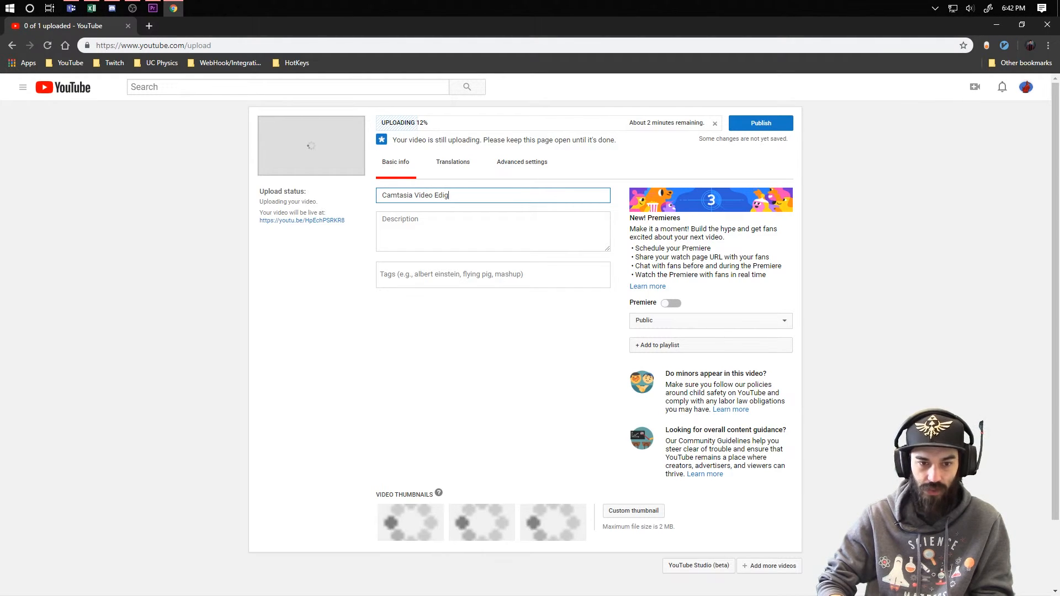
pyautogui.write('ng Tutorial')
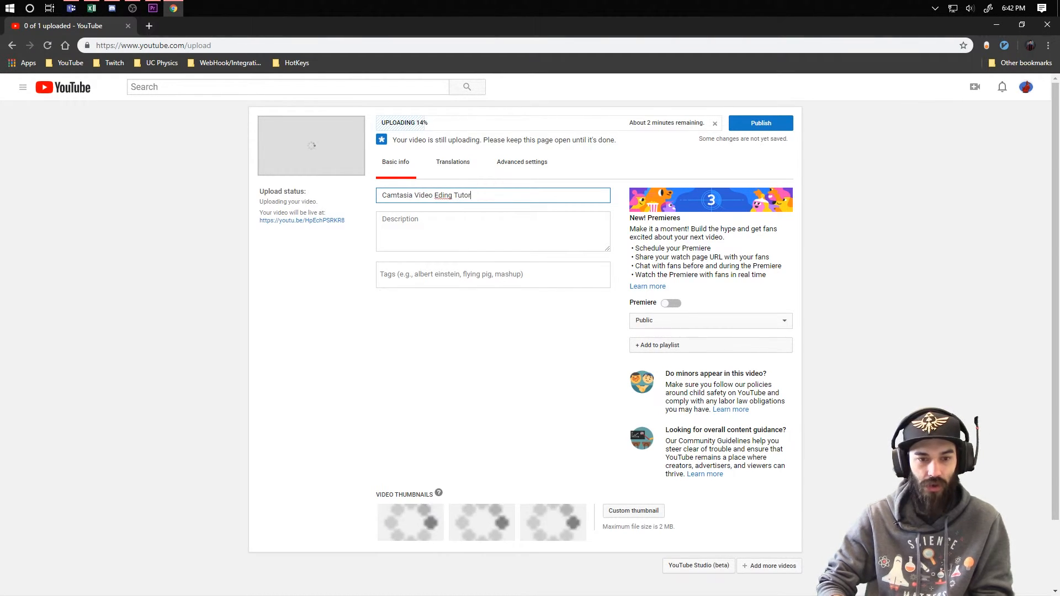
pyautogui.rightClick(444, 196)
pyautogui.click(468, 208)
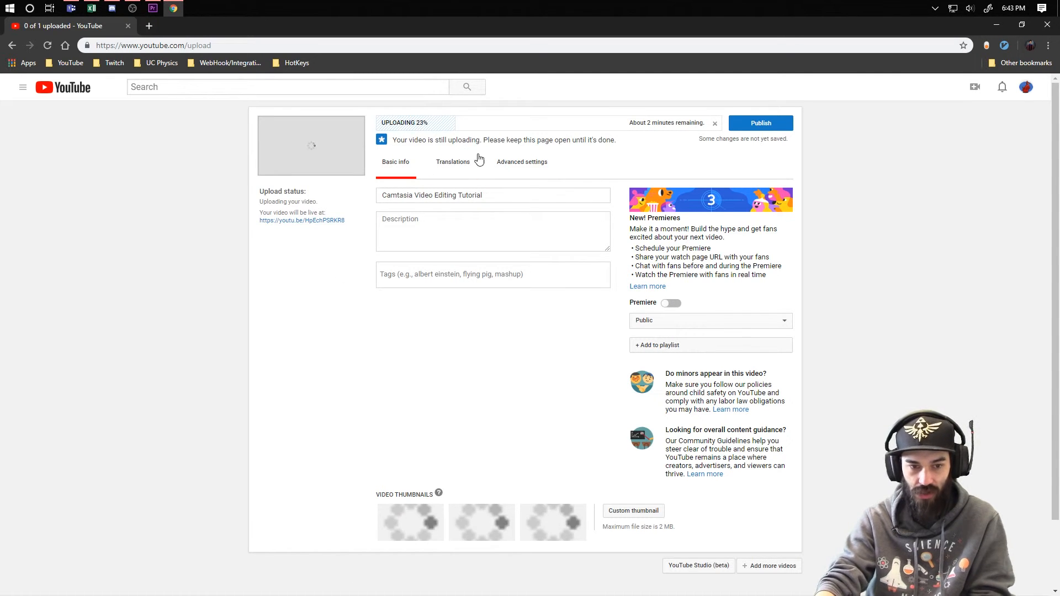
# Set the video's category to Education, check the translation options and return to the basic info.
pyautogui.click(523, 173)
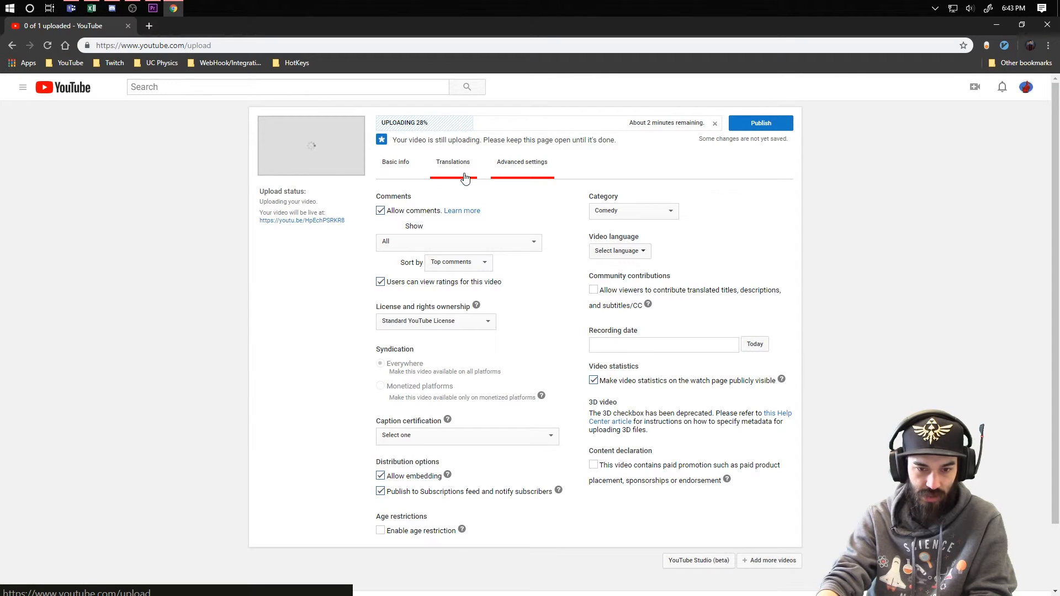
pyautogui.click(635, 212)
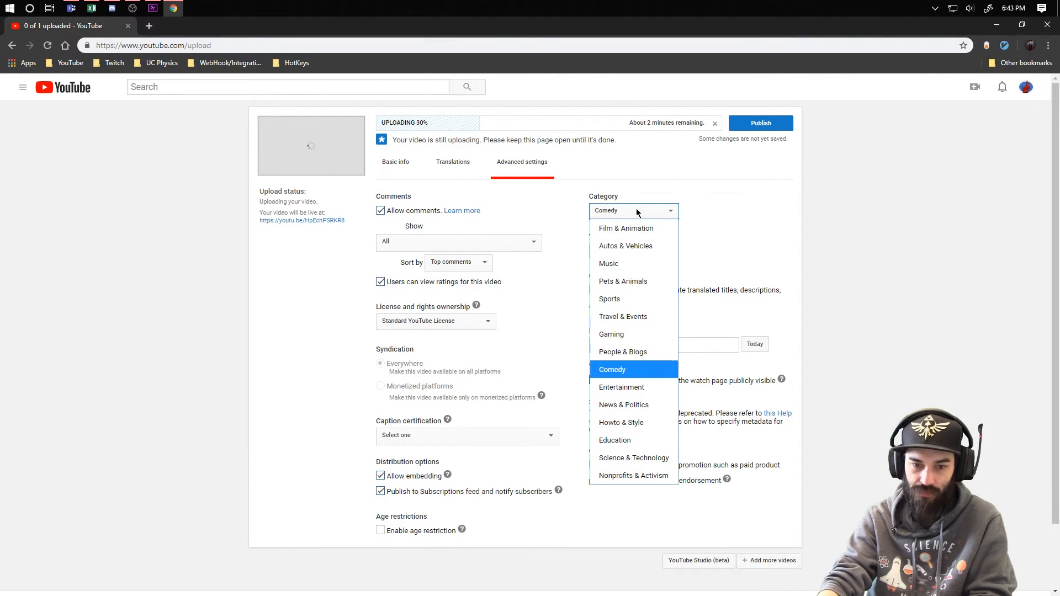
pyautogui.click(627, 442)
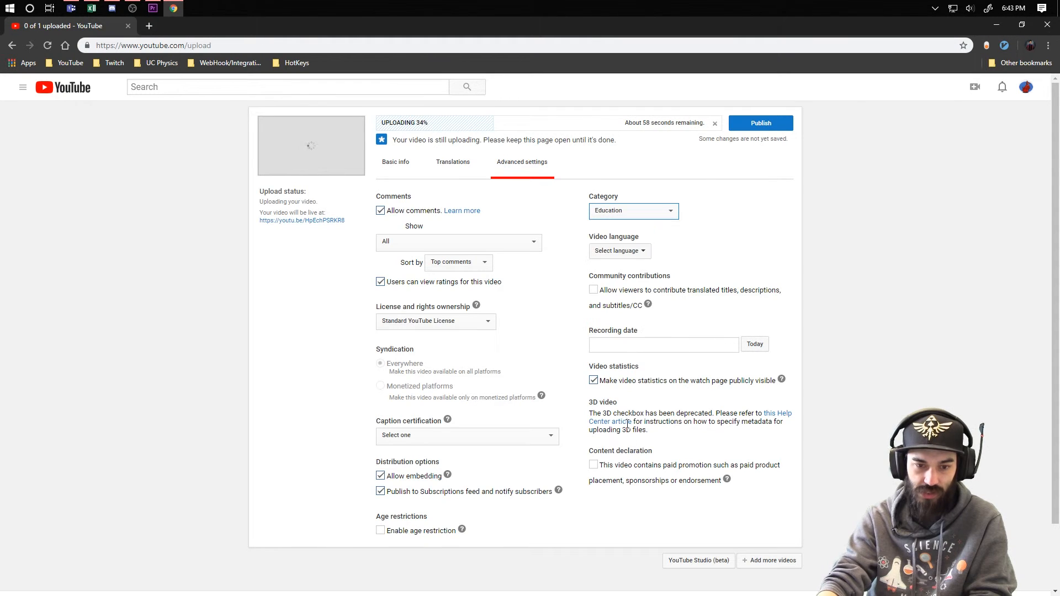
pyautogui.click(448, 164)
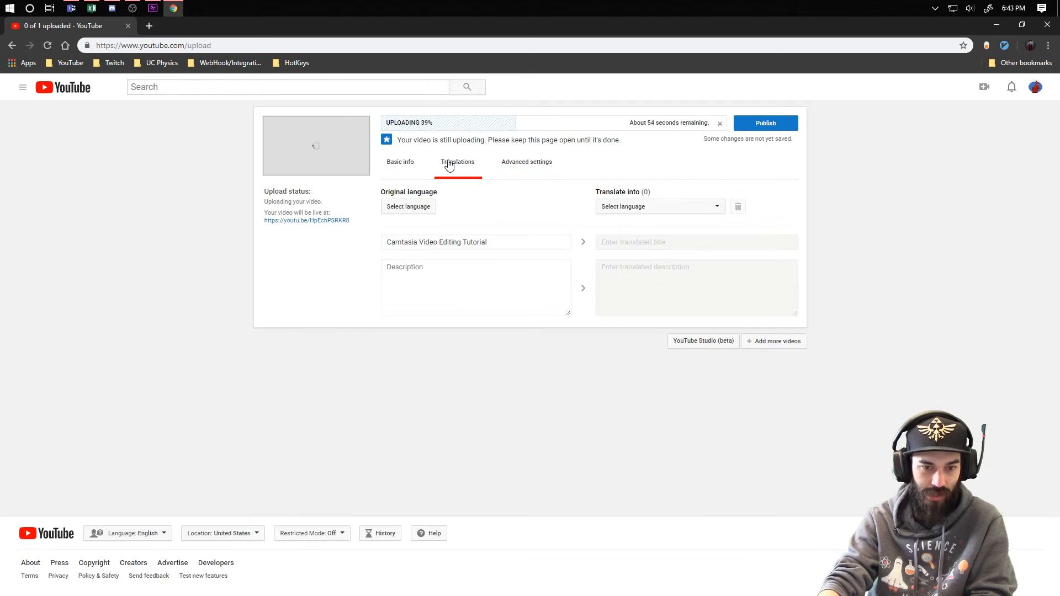
pyautogui.click(401, 160)
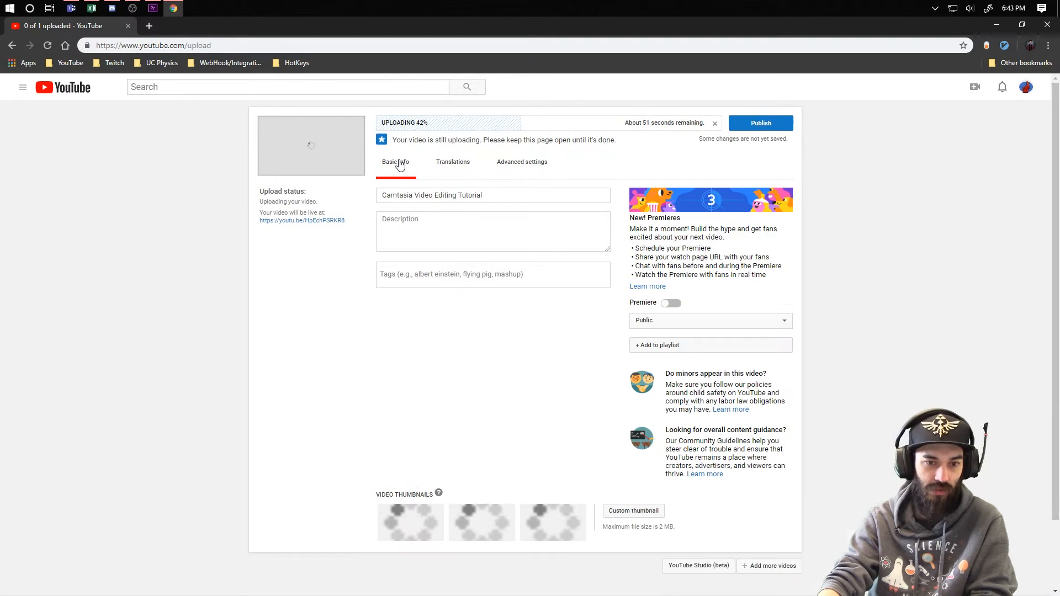
# Try the Scheduled visibility option for the video and set the visibility back to Public.
pyautogui.click(674, 319)
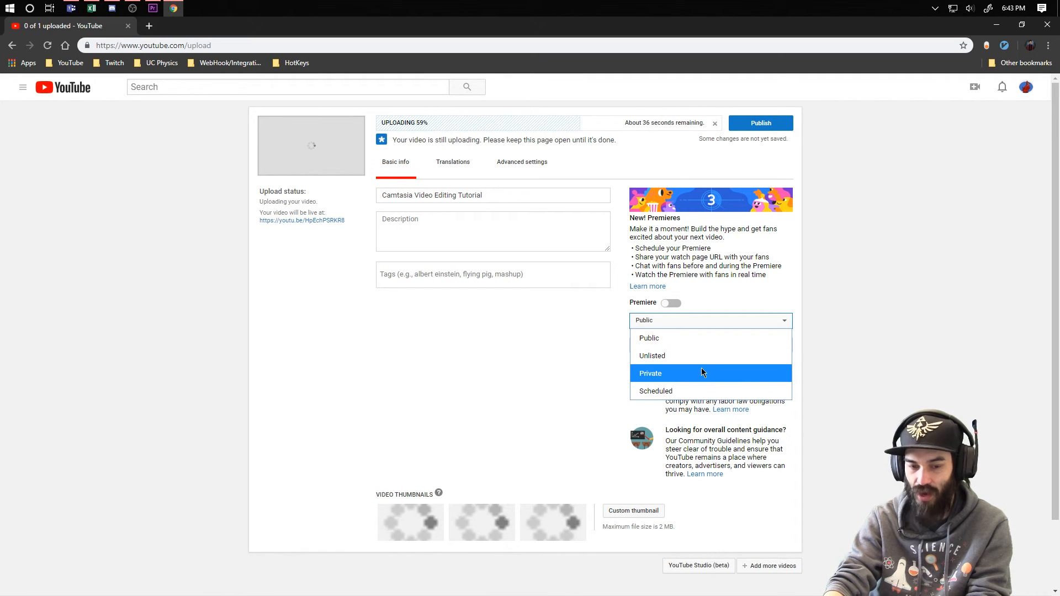
pyautogui.click(682, 392)
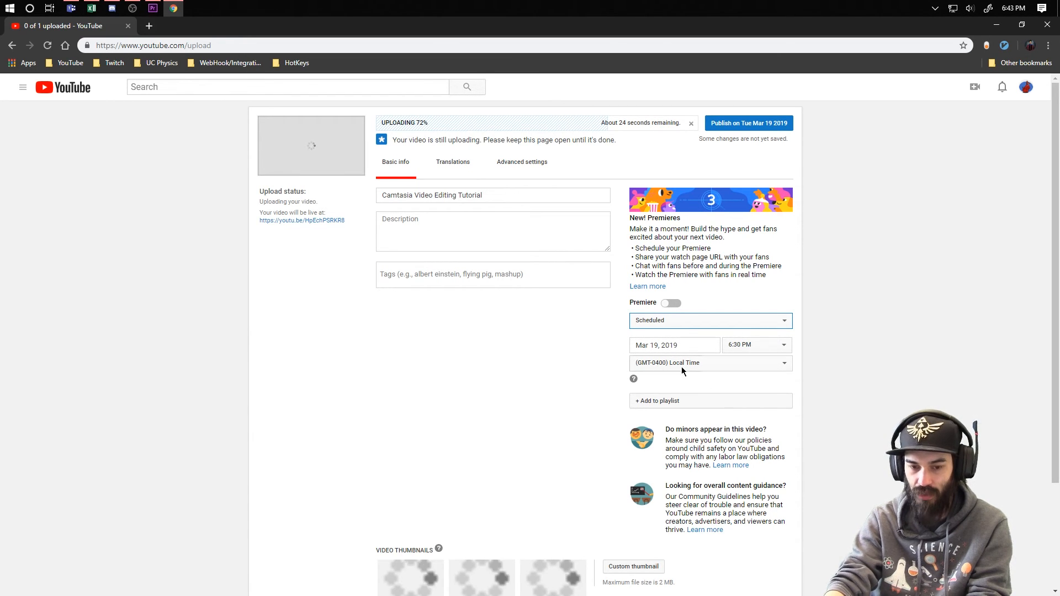
pyautogui.click(687, 320)
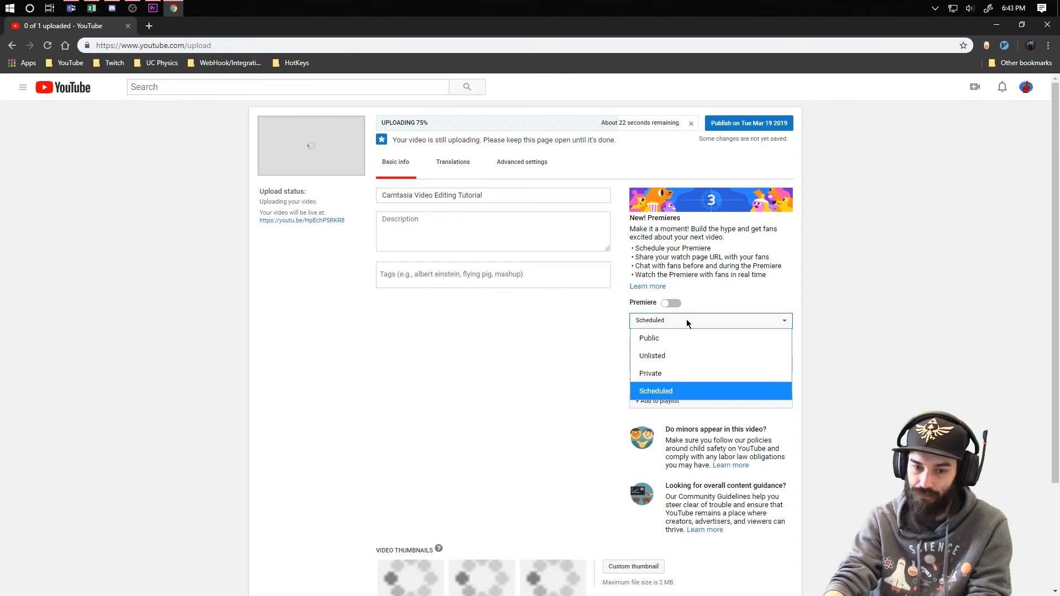
pyautogui.click(672, 339)
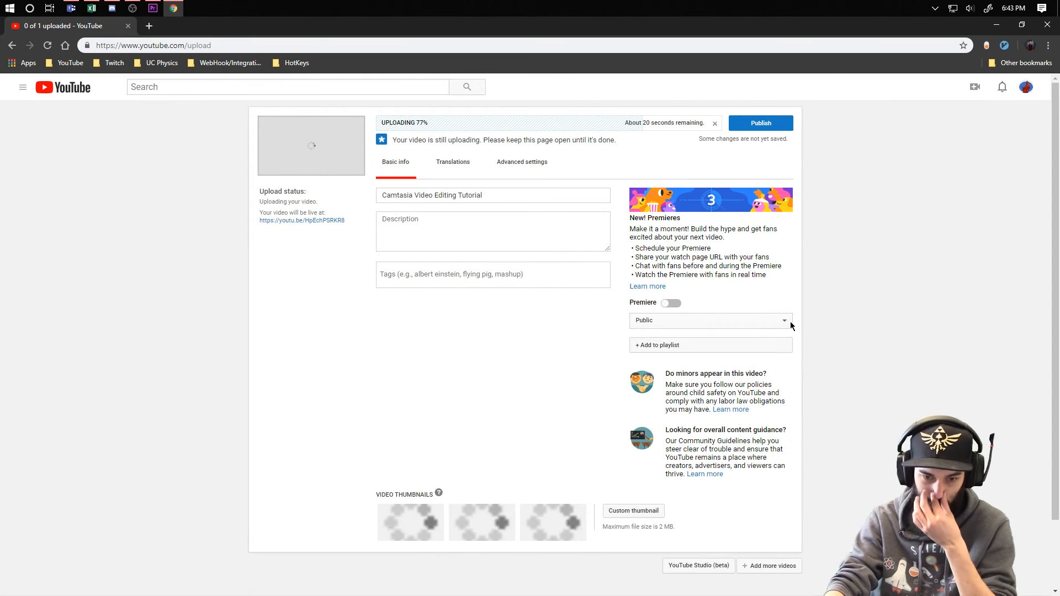
# Add the video to the Improve Your Stream playlist and publish it.
pyautogui.click(684, 346)
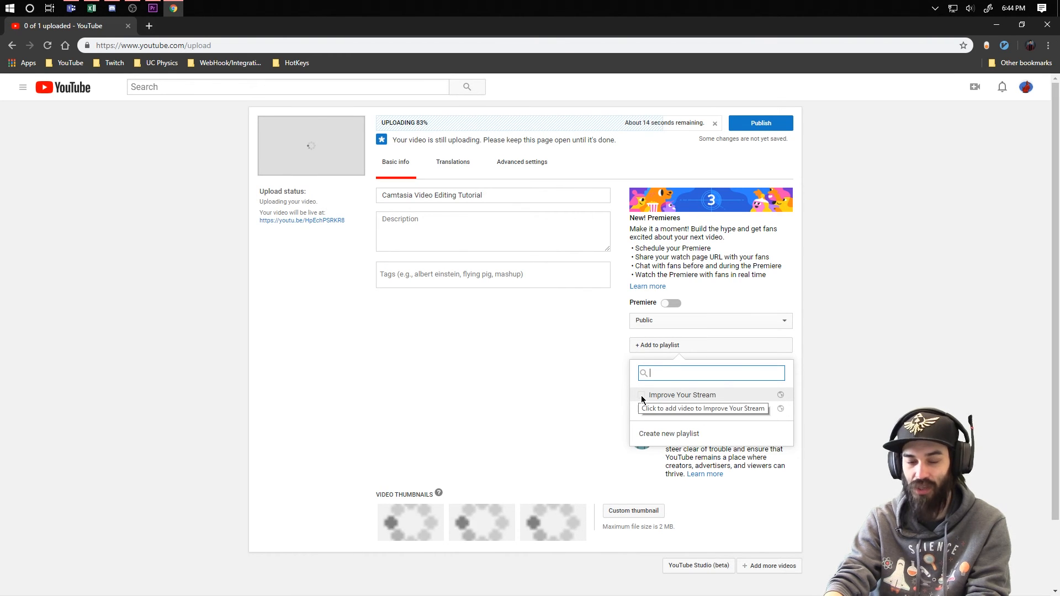
pyautogui.click(641, 395)
pyautogui.click(583, 371)
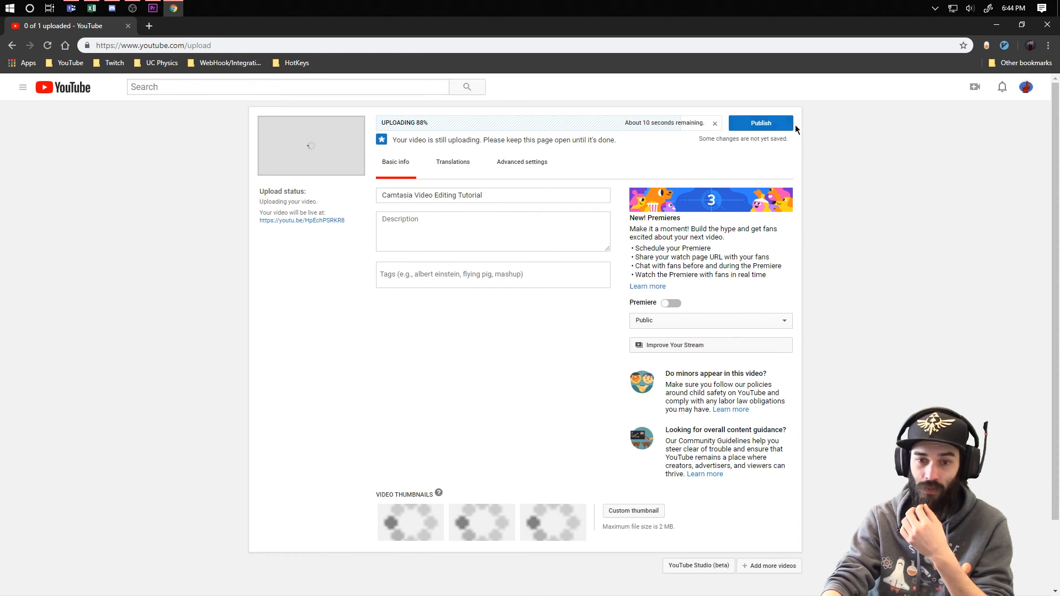
pyautogui.click(761, 123)
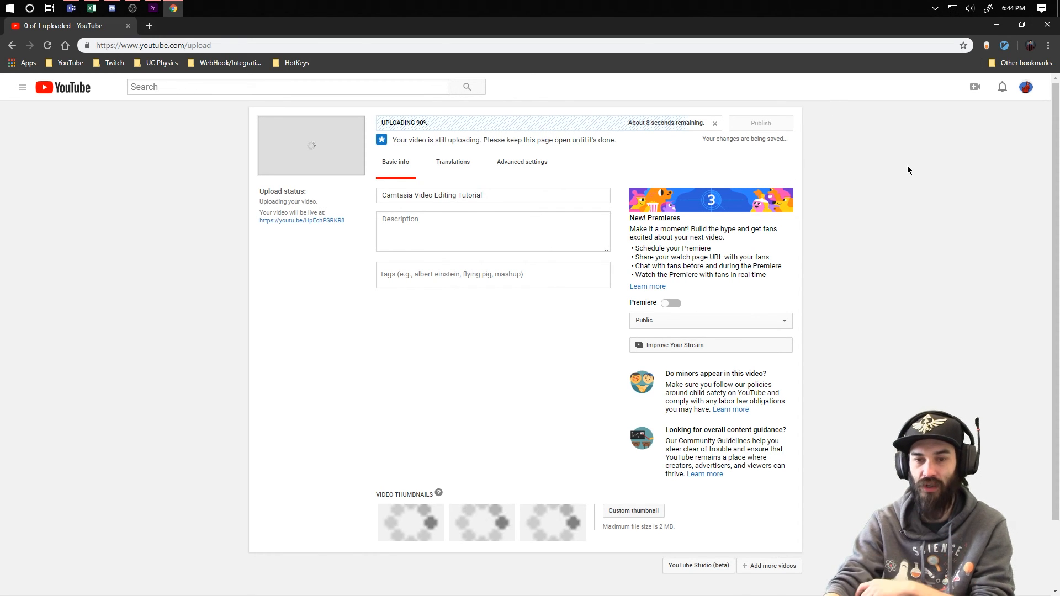